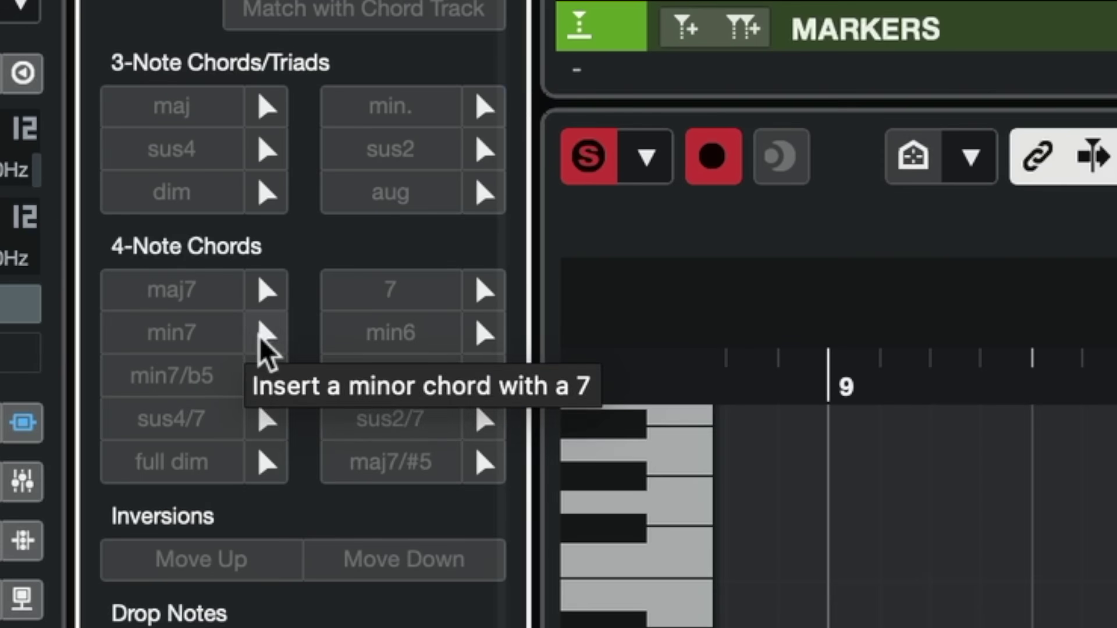
{"action": "left_click", "coordinate": [90, 205]}
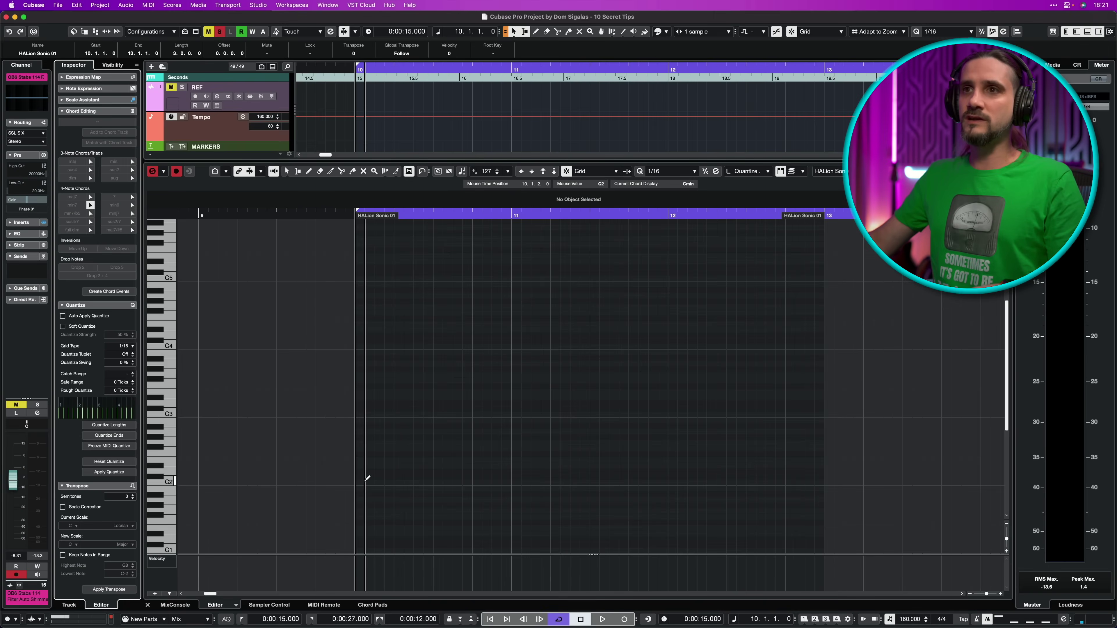
{"action": "left_click", "coordinate": [359, 483]}
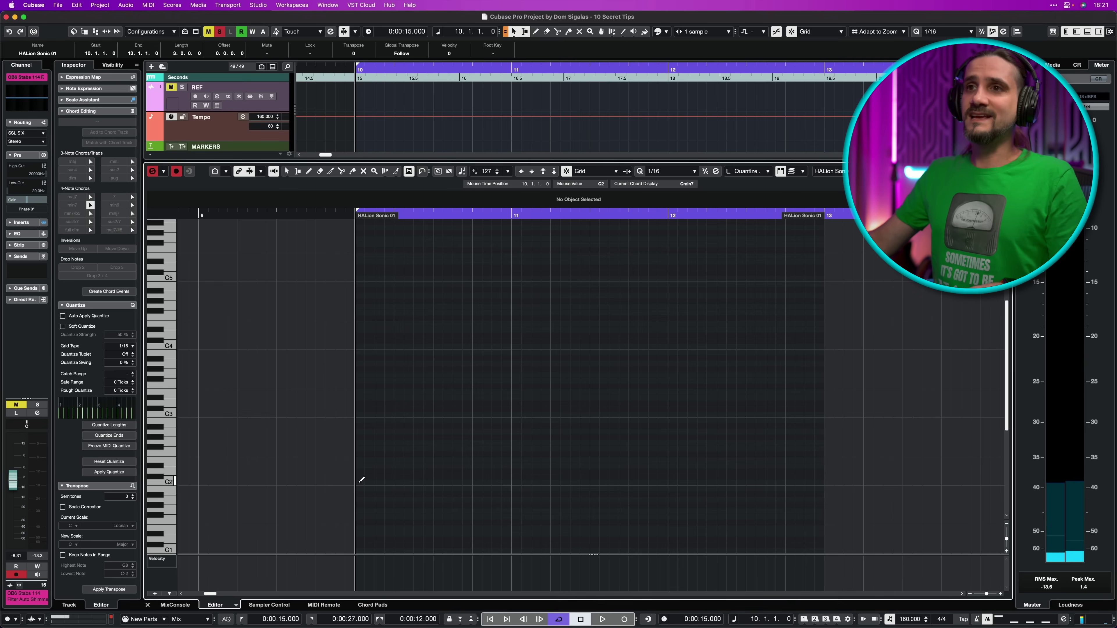
{"action": "left_click", "coordinate": [361, 479]}
{"action": "left_click_drag", "start_coordinate": [377, 478], "coordinate": [430, 481]}
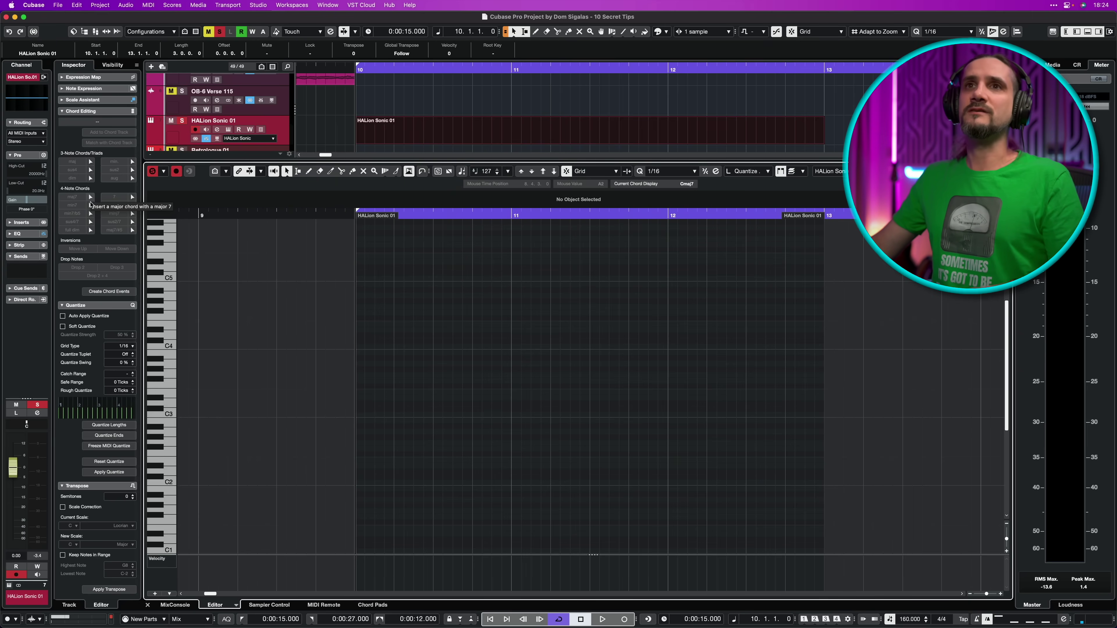
Draw a two-beat chord rooted on C2 at the start of bar 10, beginning as min7 and changing its type to C major.
{"action": "left_click", "coordinate": [90, 206]}
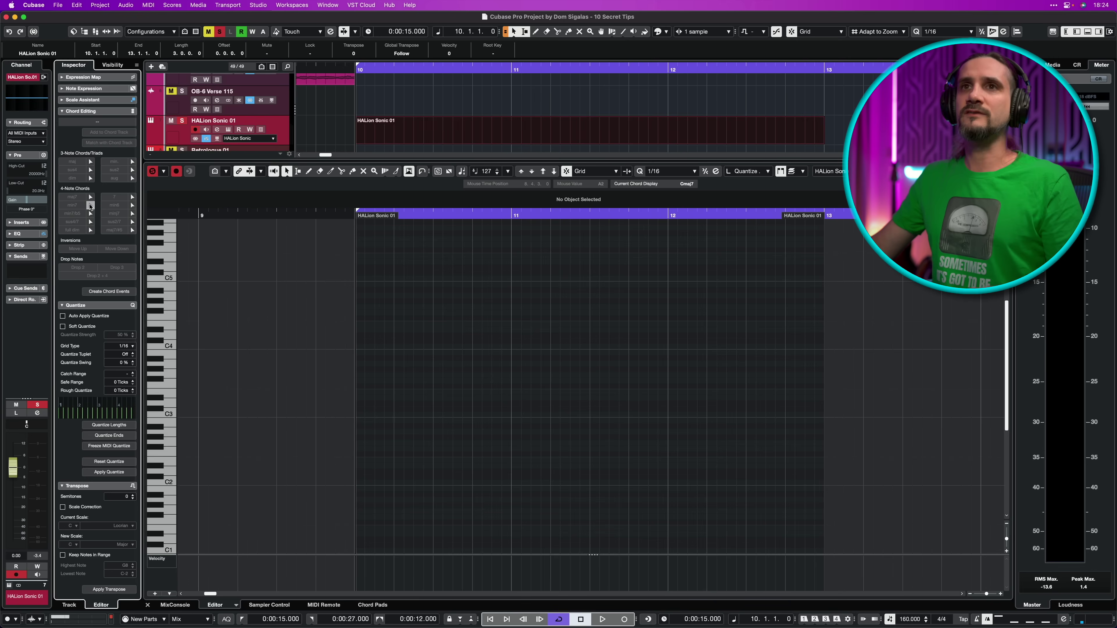
{"action": "left_click", "coordinate": [362, 479]}
{"action": "left_click_drag", "start_coordinate": [414, 478], "coordinate": [435, 479]}
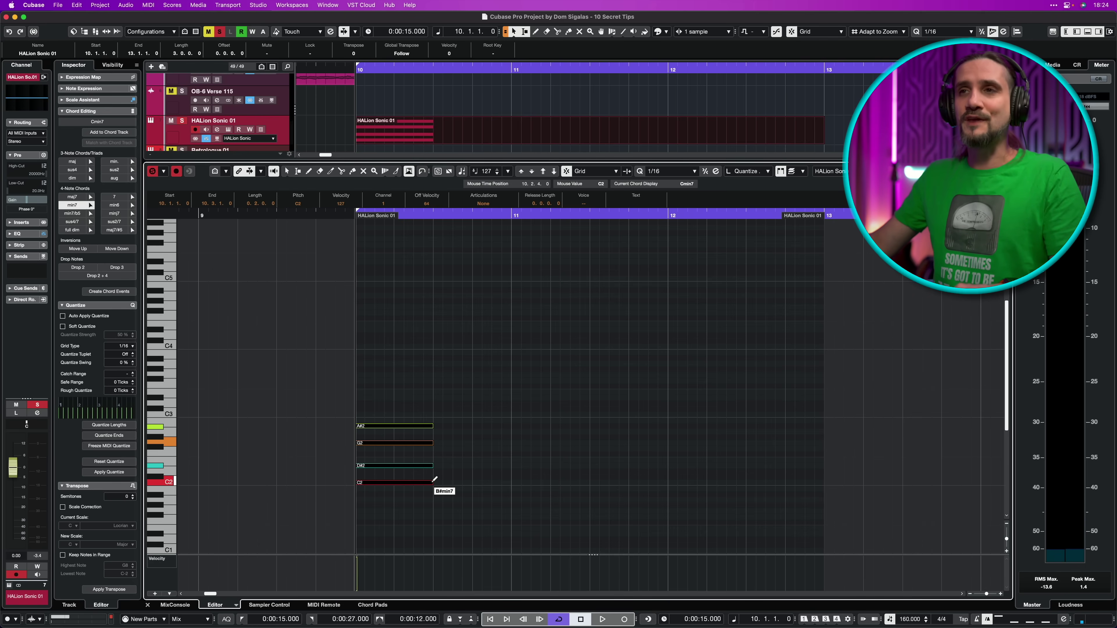
{"action": "left_click_drag", "start_coordinate": [434, 480], "coordinate": [433, 468]}
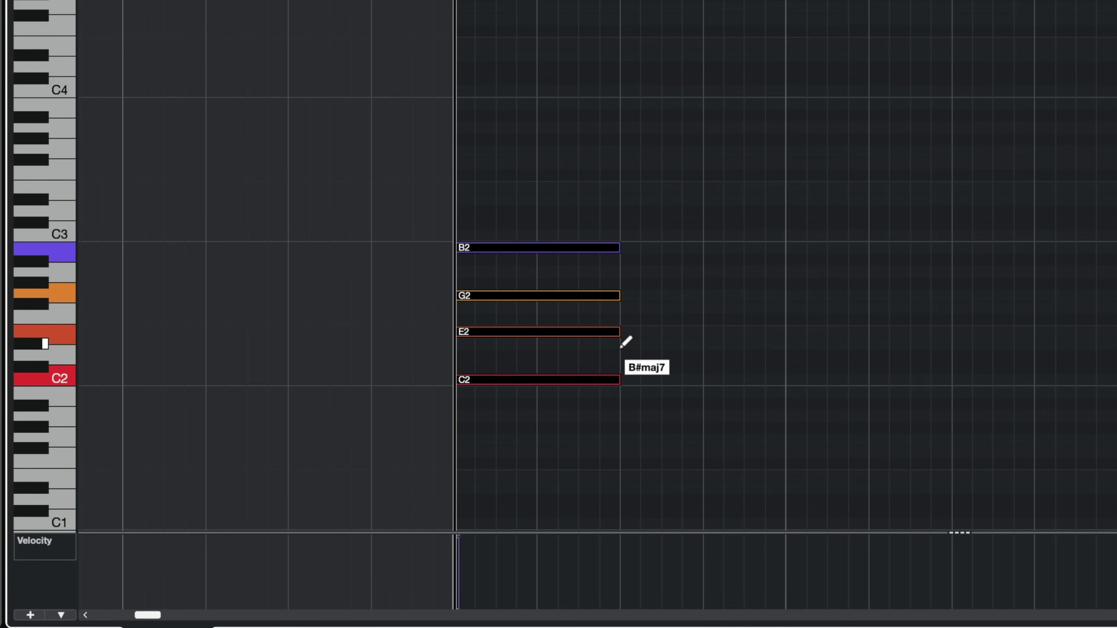
{"action": "left_click_drag", "start_coordinate": [621, 338], "coordinate": [630, 256]}
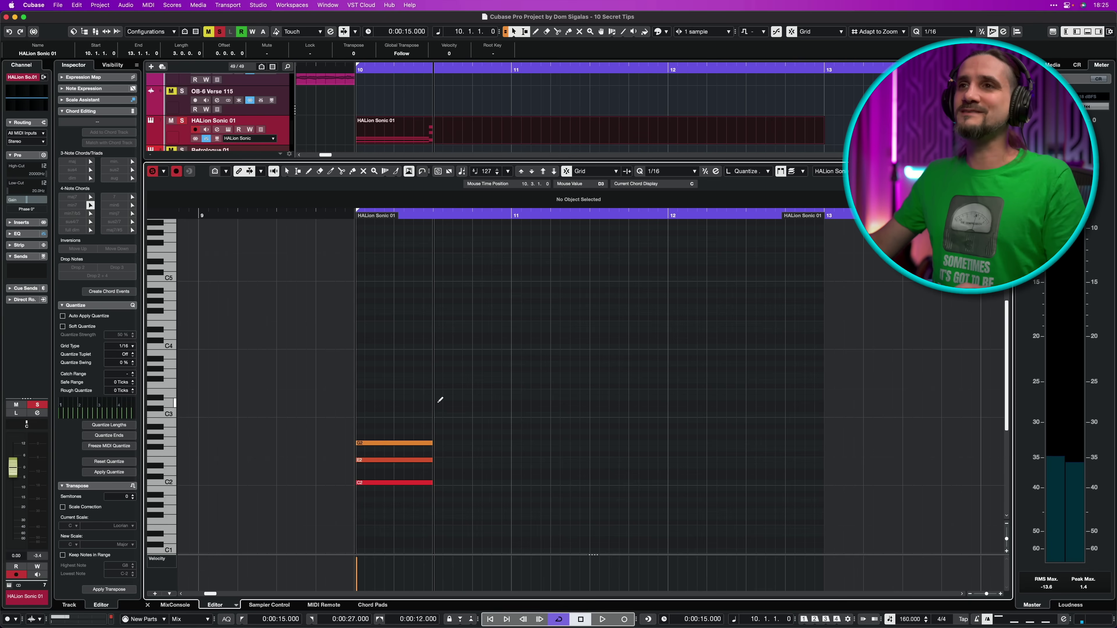
Draw a one-beat chord rooted on D3 at beat 3 of bar 10, cycling its type from min7 through sus4.
{"action": "left_click_drag", "start_coordinate": [443, 400], "coordinate": [472, 402]}
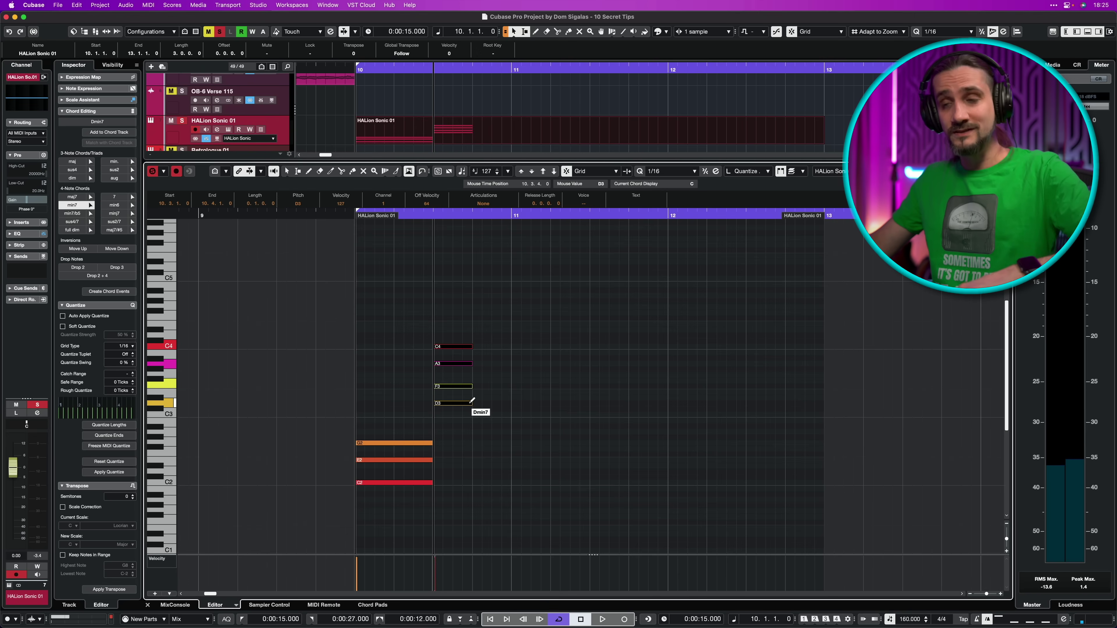
{"action": "left_click_drag", "start_coordinate": [472, 401], "coordinate": [472, 386]}
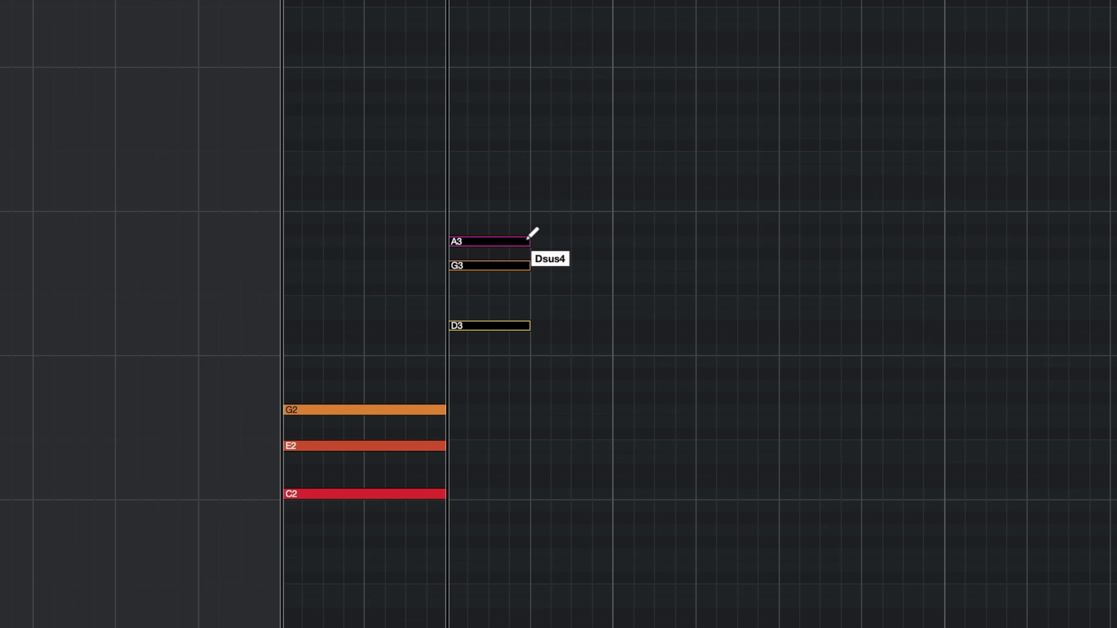
{"action": "left_click_drag", "start_coordinate": [528, 230], "coordinate": [531, 195]}
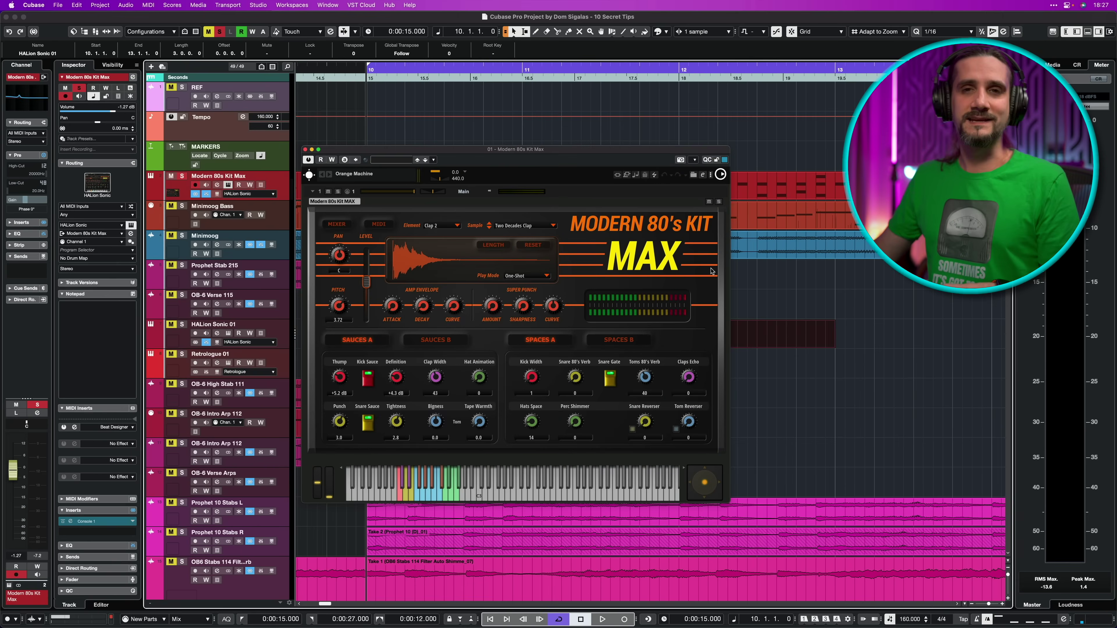
Close the drum kit's instrument window and browse the VST effects library to Steinberg's EQ plug-ins.
{"action": "left_click", "coordinate": [305, 150]}
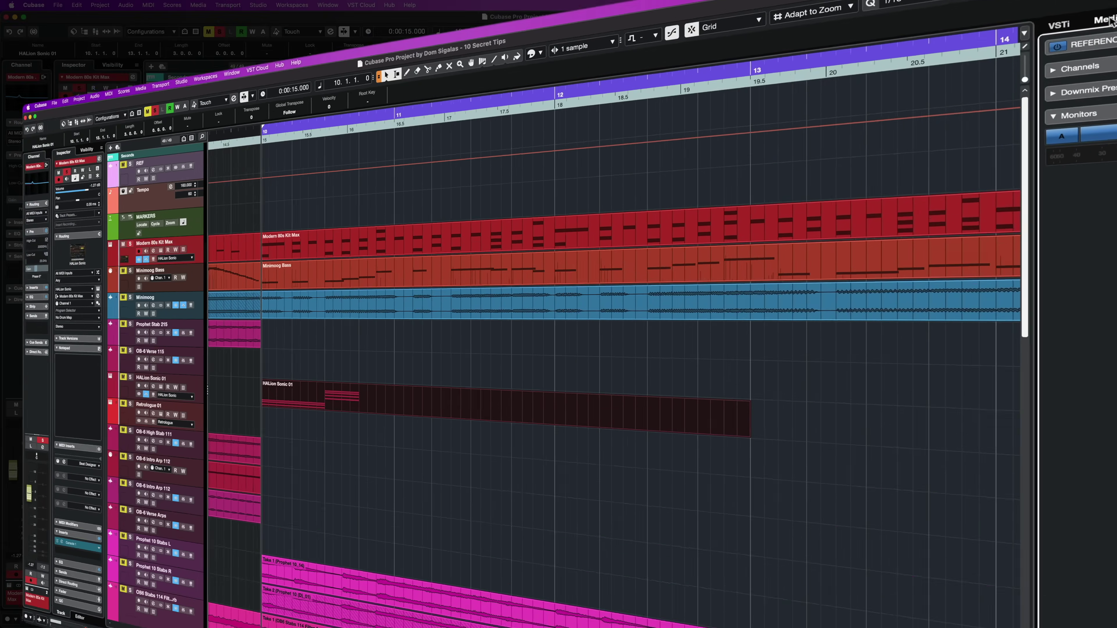
{"action": "left_click", "coordinate": [1109, 21]}
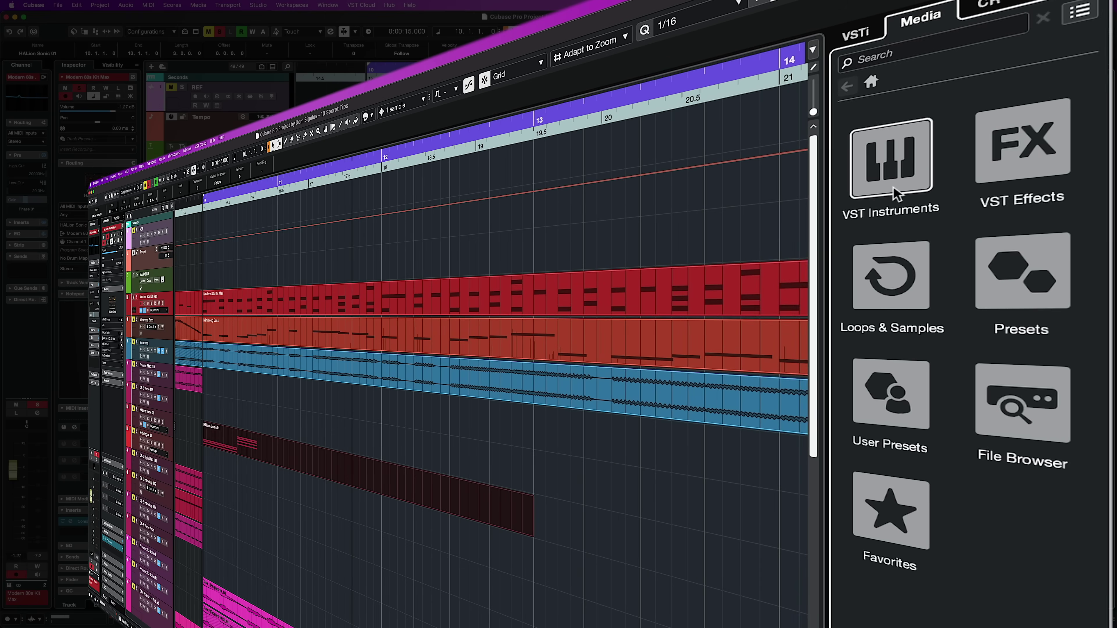
{"action": "left_click", "coordinate": [1003, 169]}
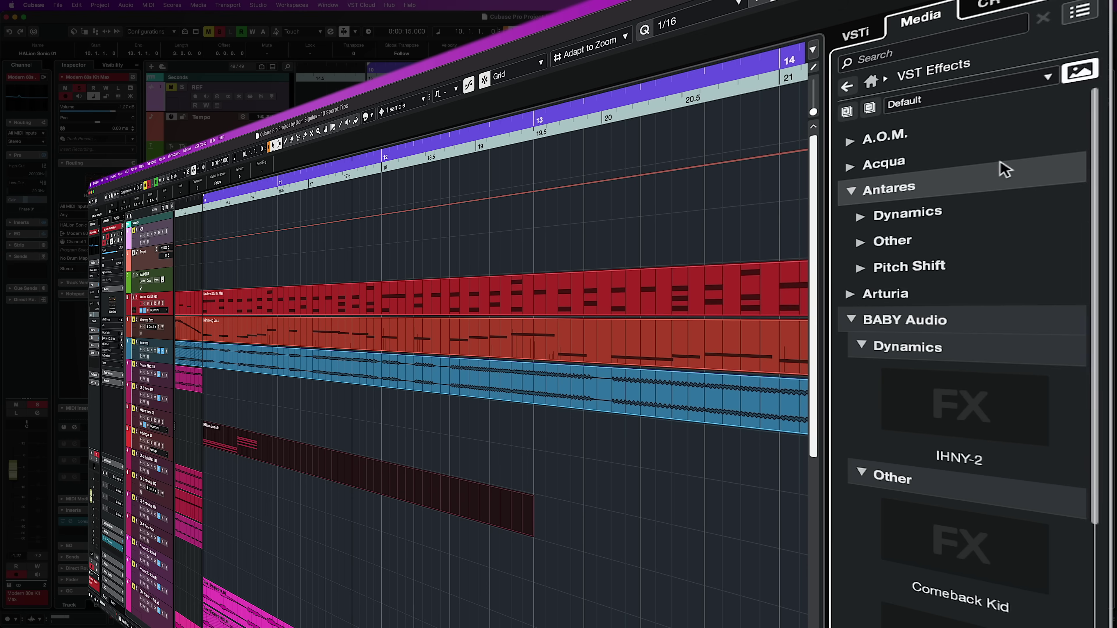
{"action": "left_click", "coordinate": [851, 321]}
{"action": "scroll", "coordinate": [850, 325], "scroll_direction": "down", "scroll_amount": 15}
{"action": "left_click", "coordinate": [859, 392]}
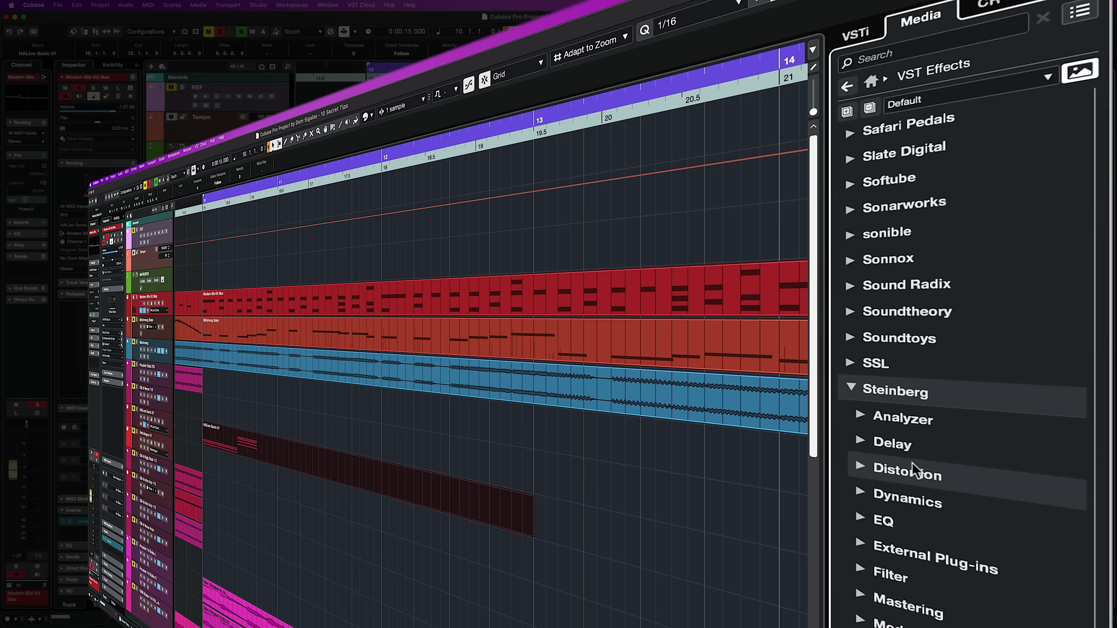
{"action": "left_click", "coordinate": [863, 520]}
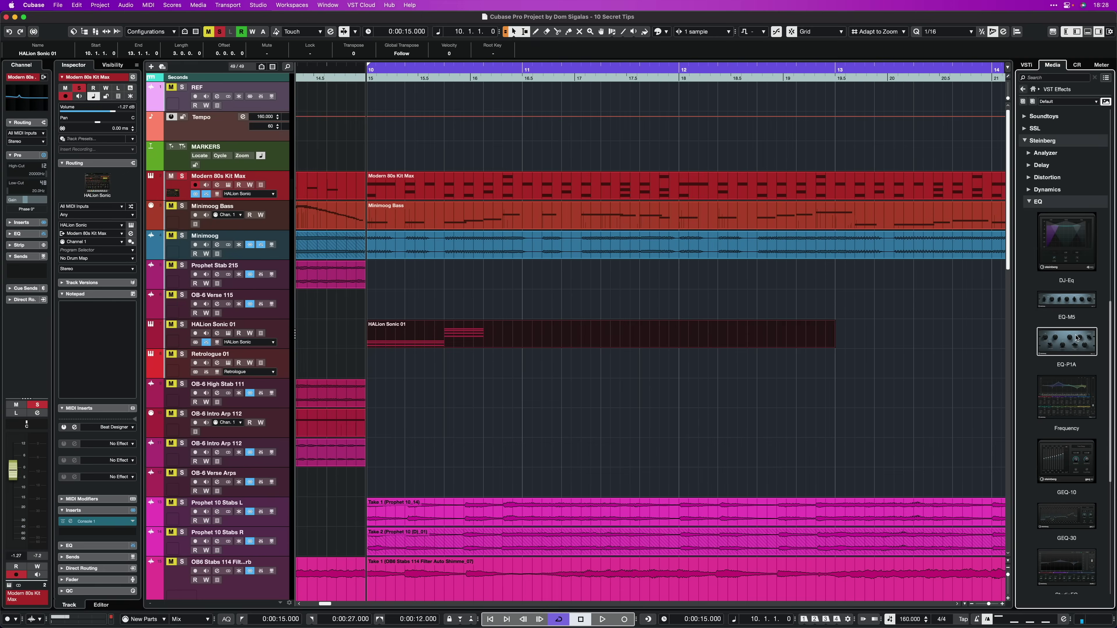
Insert EQ-P1A on the Modern 80s Kit Max track and close its plug-in window.
{"action": "left_click_drag", "start_coordinate": [1076, 339], "coordinate": [282, 188]}
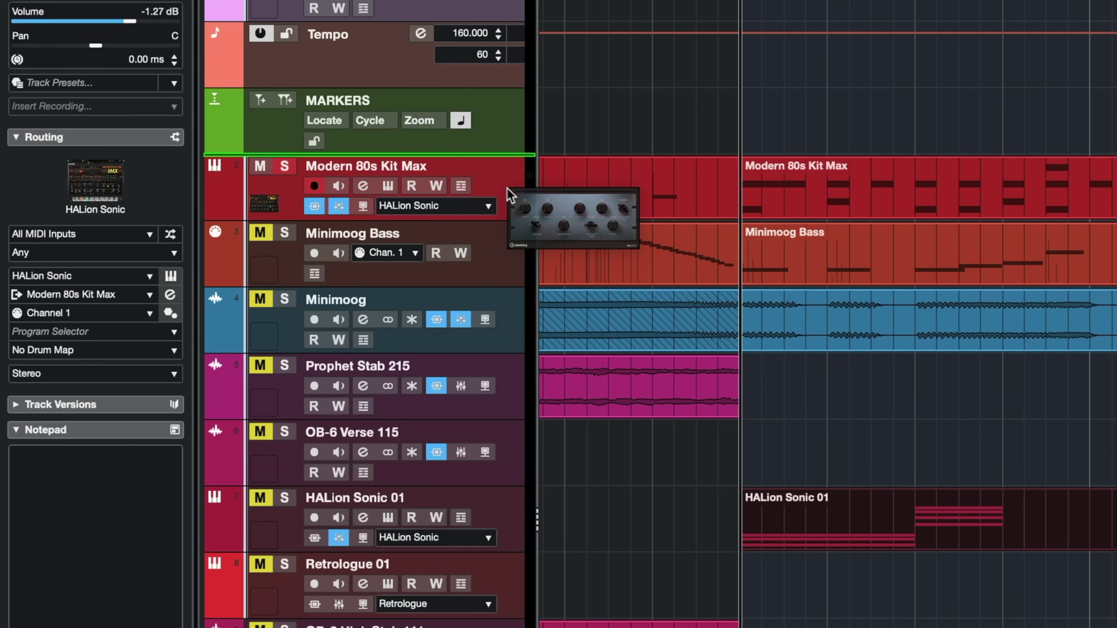
{"action": "left_click_drag", "start_coordinate": [510, 194], "coordinate": [500, 204]}
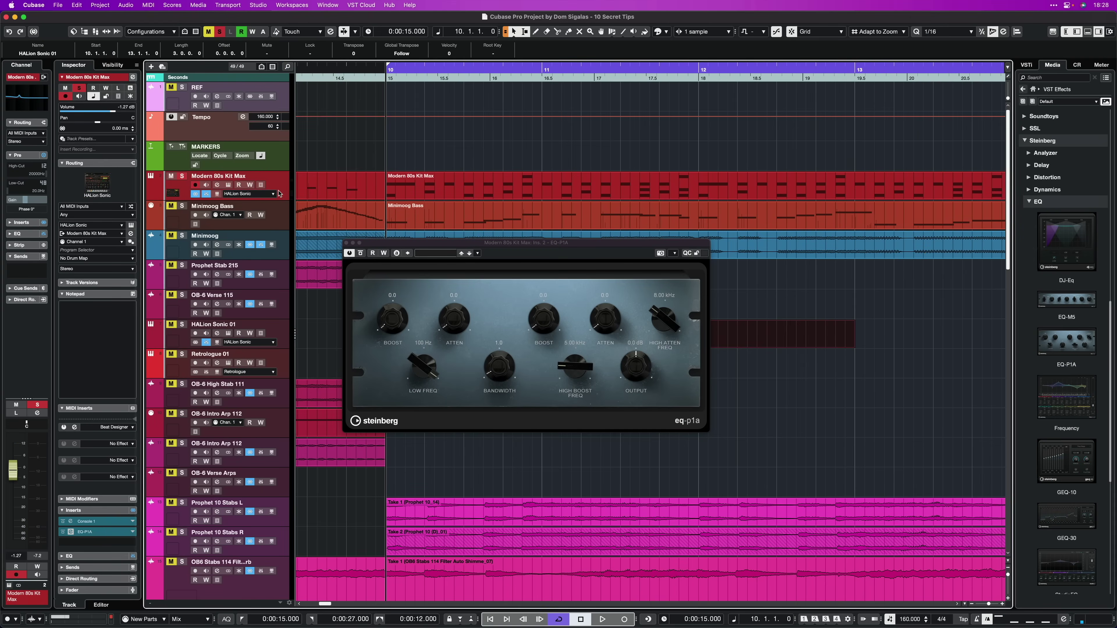
{"action": "left_click", "coordinate": [347, 243]}
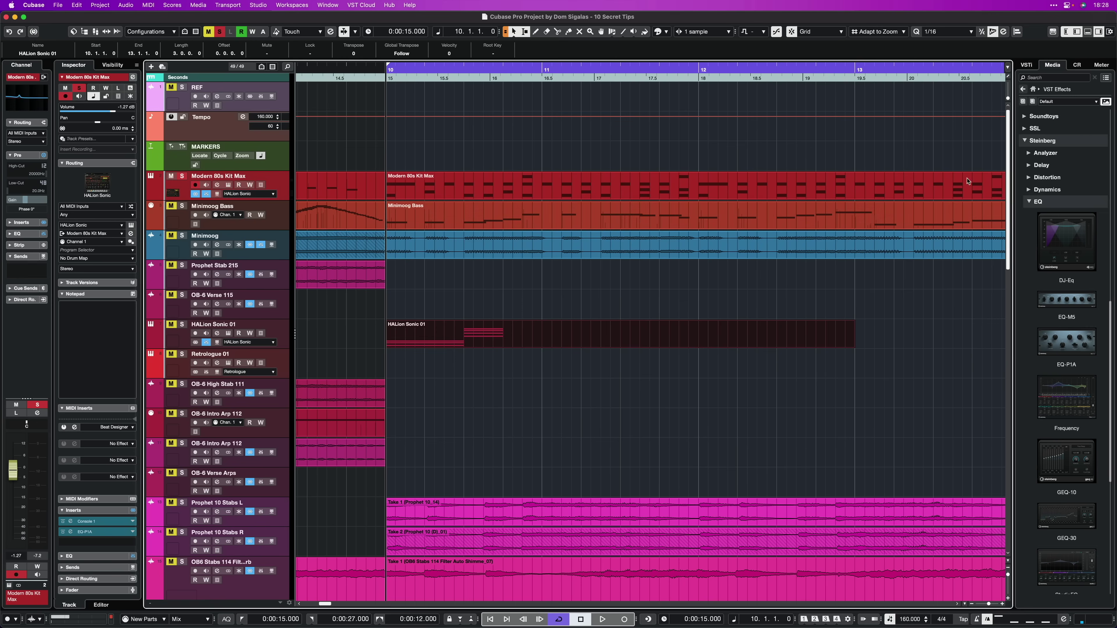
Add BABY Audio's TAIP to the Modern 80s Kit Max track and capture its interface in the black colour scheme as the plug-in picture.
{"action": "scroll", "coordinate": [1031, 210], "scroll_direction": "up", "scroll_amount": 10}
{"action": "left_click", "coordinate": [1037, 203]}
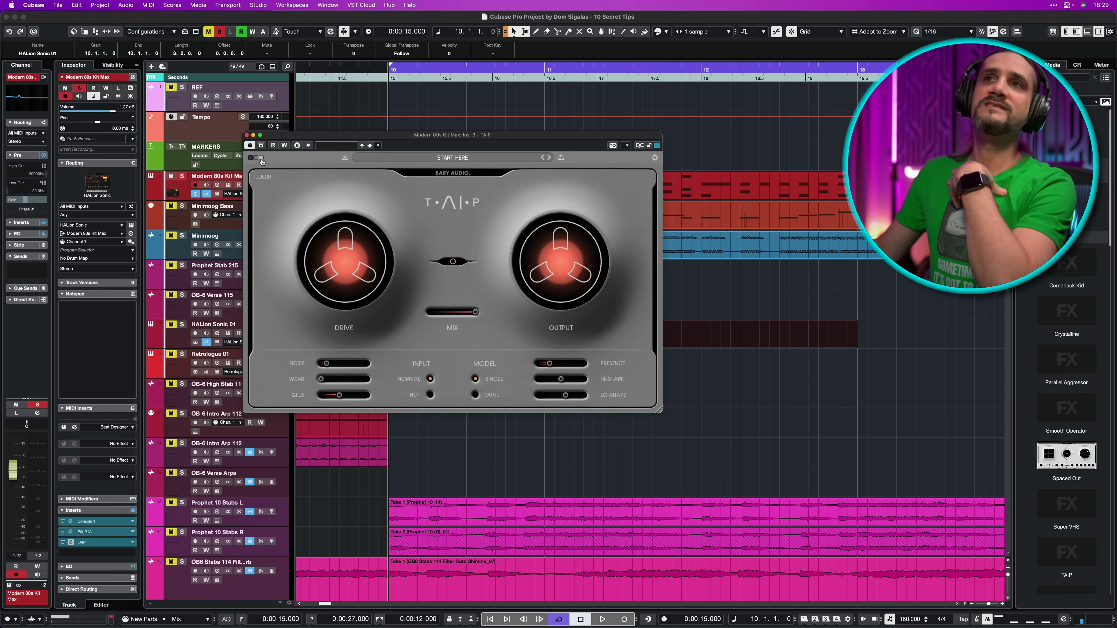
{"action": "left_click", "coordinate": [251, 158]}
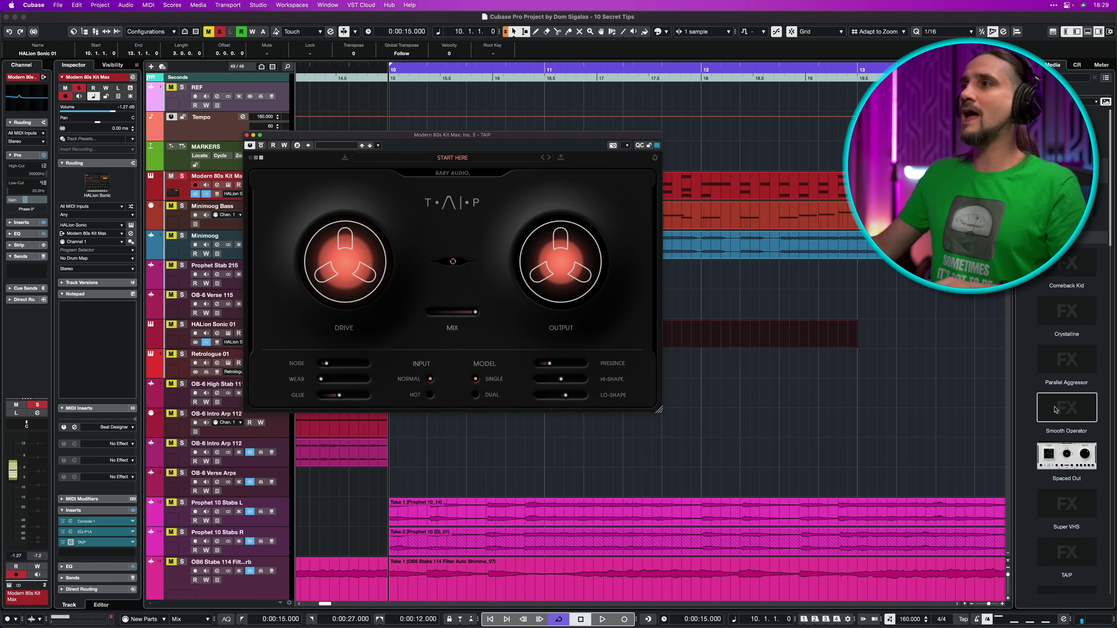
{"action": "left_click", "coordinate": [613, 146]}
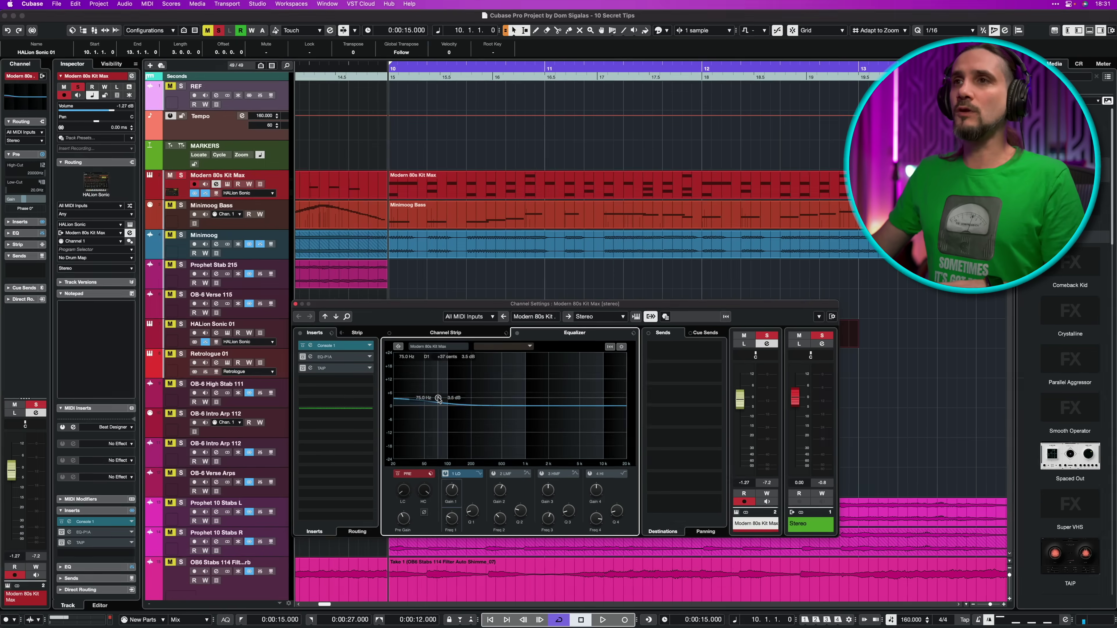
Adjust the low-shelf boost of EQ band 1 on the Modern 80s Kit Max channel and raise its Q to at least 9.3.
{"action": "left_click_drag", "start_coordinate": [438, 399], "coordinate": [441, 390]}
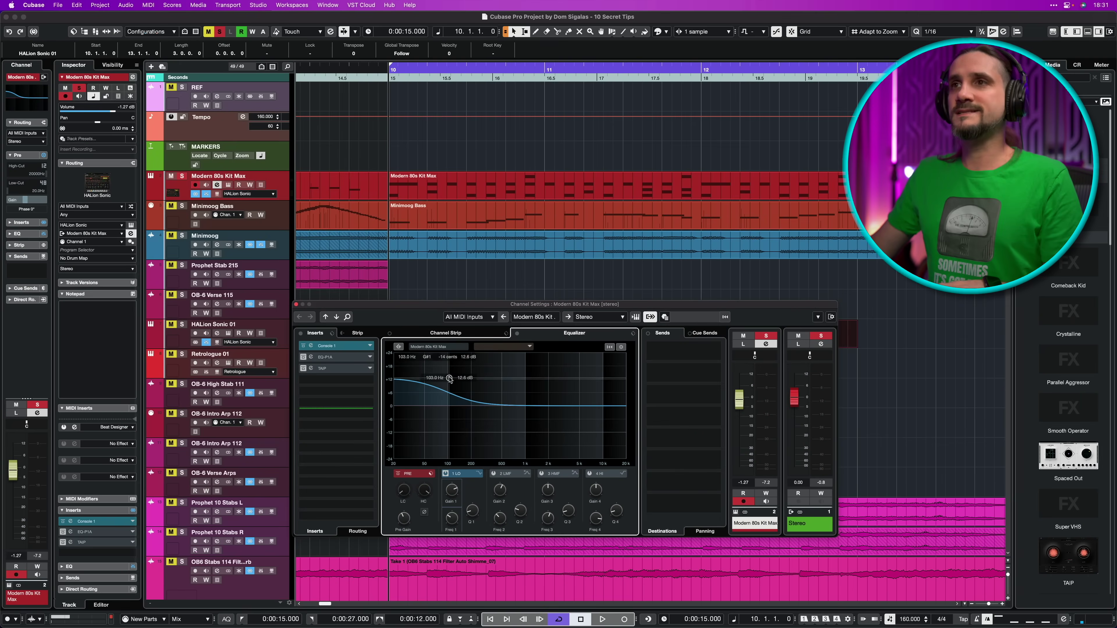
{"action": "left_click_drag", "start_coordinate": [381, 348], "coordinate": [377, 376]}
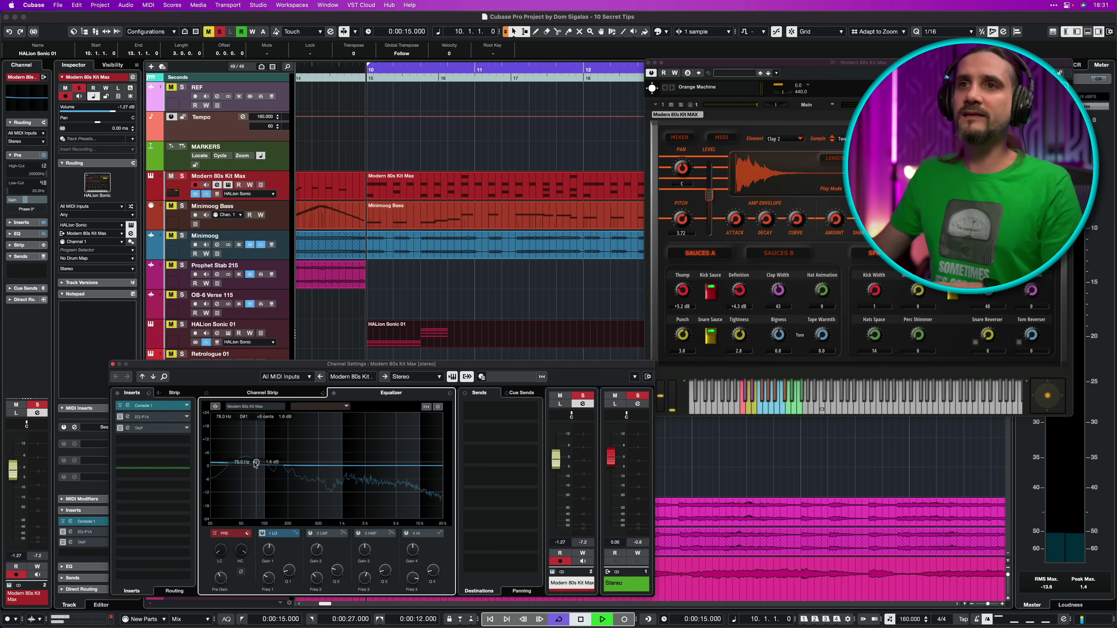
{"action": "mouse_move", "coordinate": [256, 461]}
{"action": "left_mouse_down"}
{"action": "mouse_move", "coordinate": [257, 440]}
{"action": "mouse_move", "coordinate": [256, 463]}
{"action": "left_mouse_up"}
{"action": "key", "text": "space"}
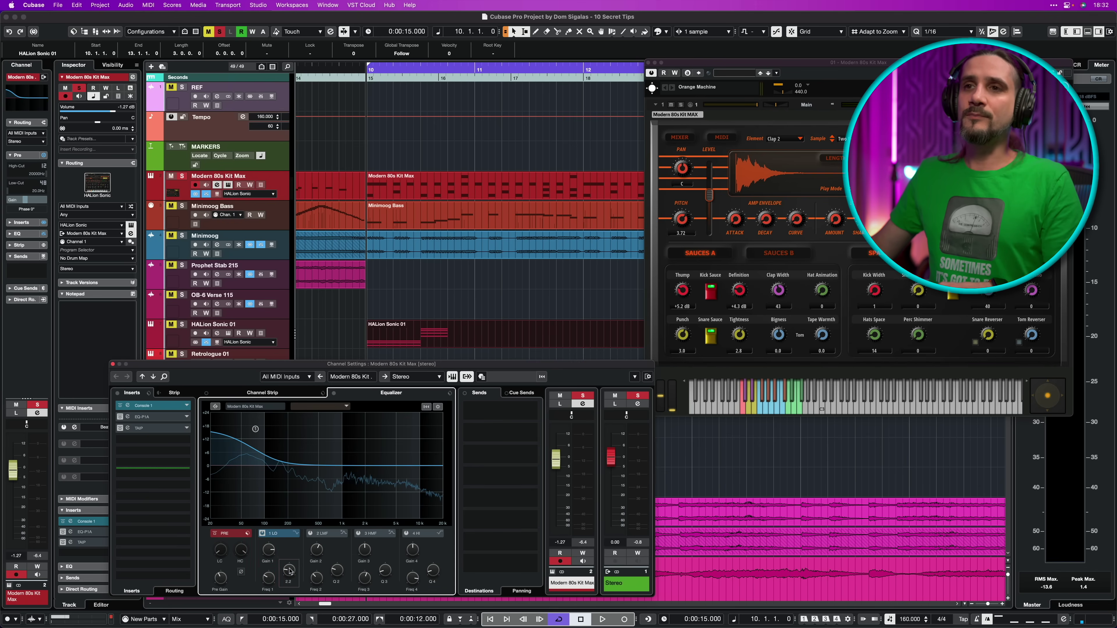
{"action": "left_click_drag", "start_coordinate": [289, 568], "coordinate": [289, 516]}
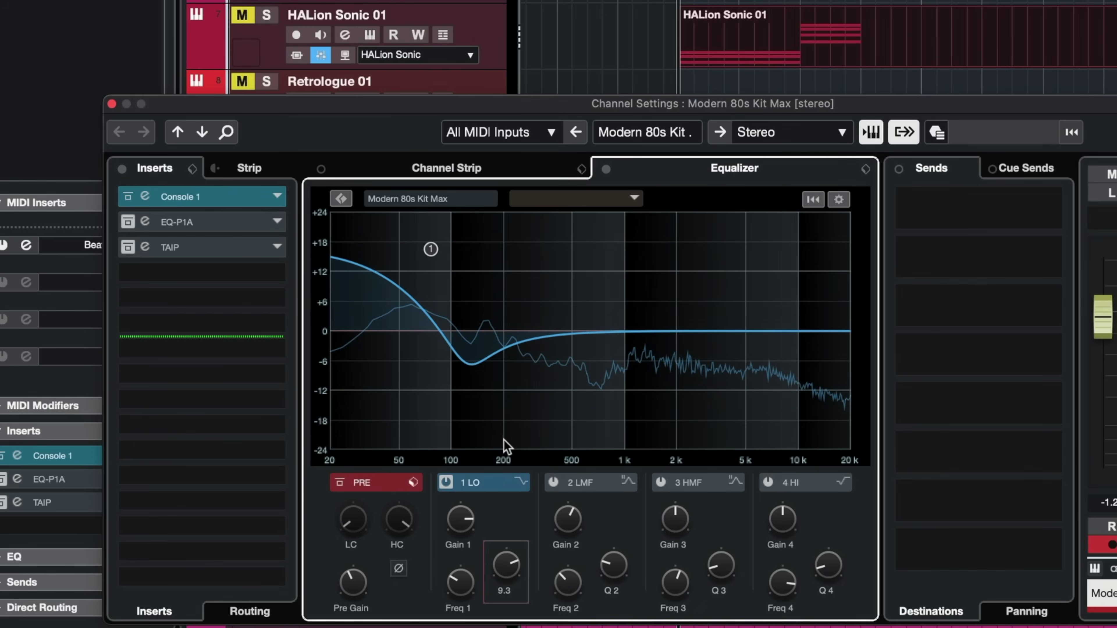
{"action": "left_click_drag", "start_coordinate": [504, 446], "coordinate": [503, 399]}
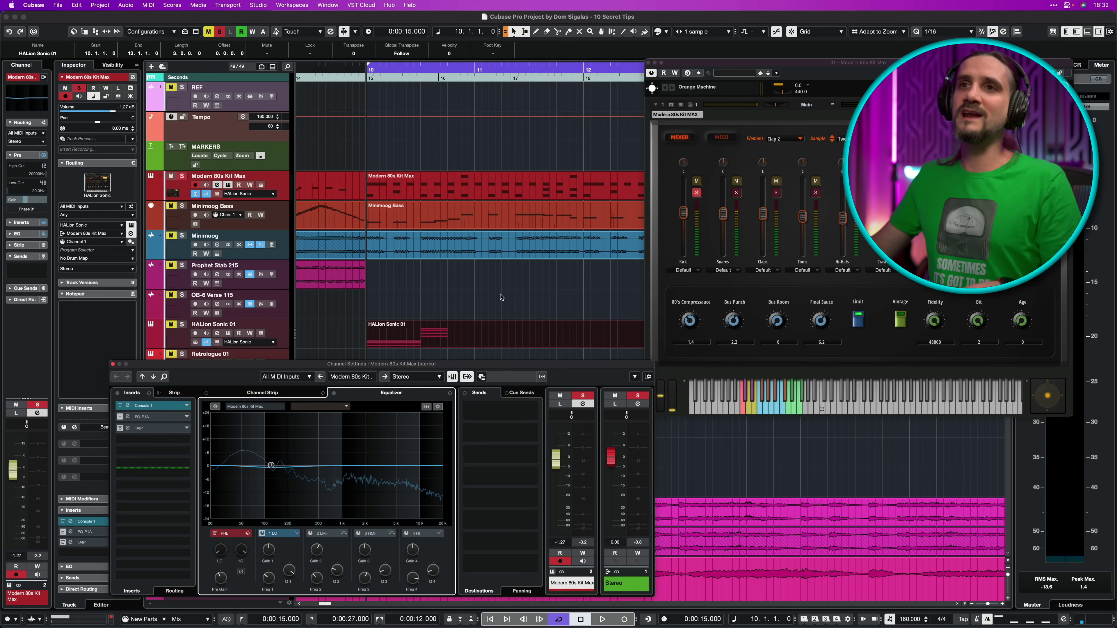
During playback, strongly boost the kit's low-shelf EQ band 1 and raise its Q to 12.0.
{"action": "key", "text": "space"}
{"action": "left_click_drag", "start_coordinate": [271, 467], "coordinate": [271, 431]}
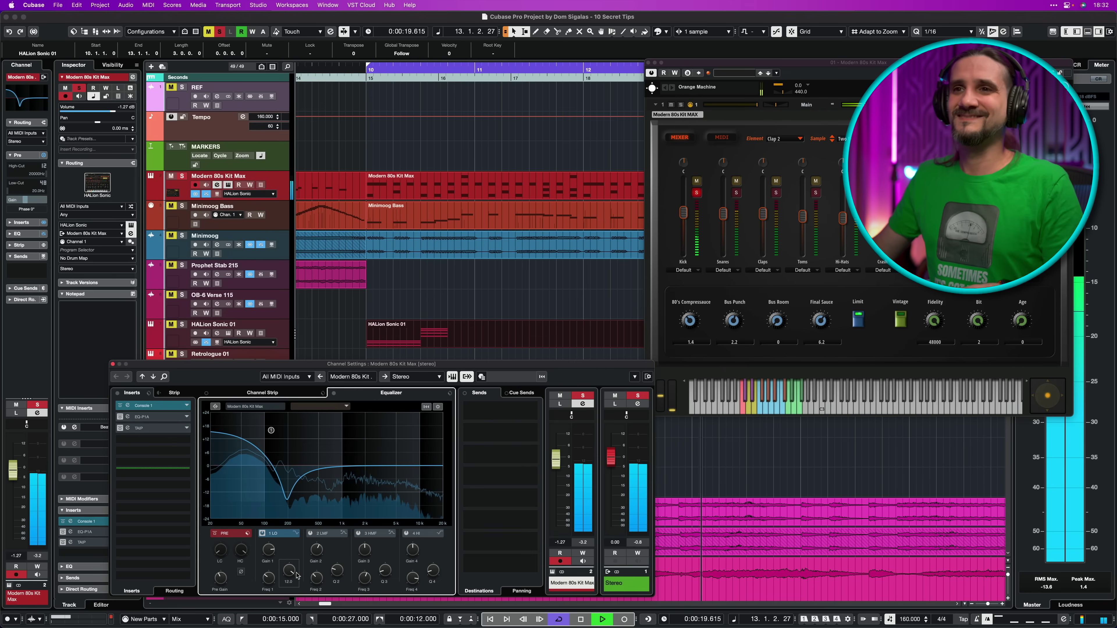
{"action": "left_click_drag", "start_coordinate": [289, 571], "coordinate": [294, 512]}
{"action": "left_click_drag", "start_coordinate": [271, 430], "coordinate": [270, 434]}
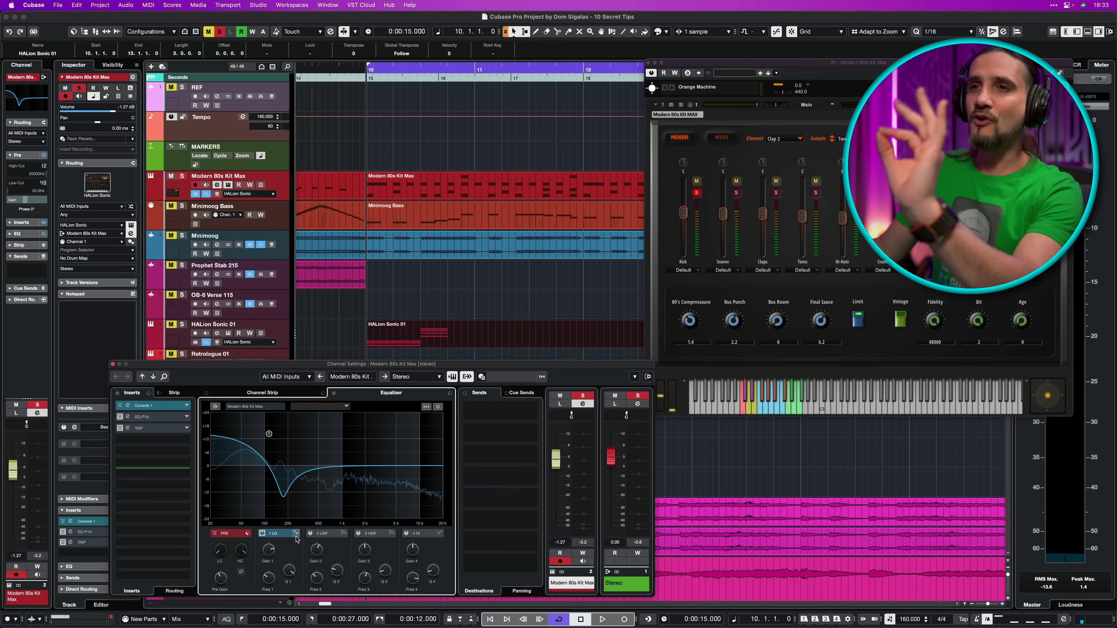
Change EQ band 1 to Low Shelf IV and move it to about 145 Hz with a 7.7 dB boost.
{"action": "left_click", "coordinate": [295, 534]}
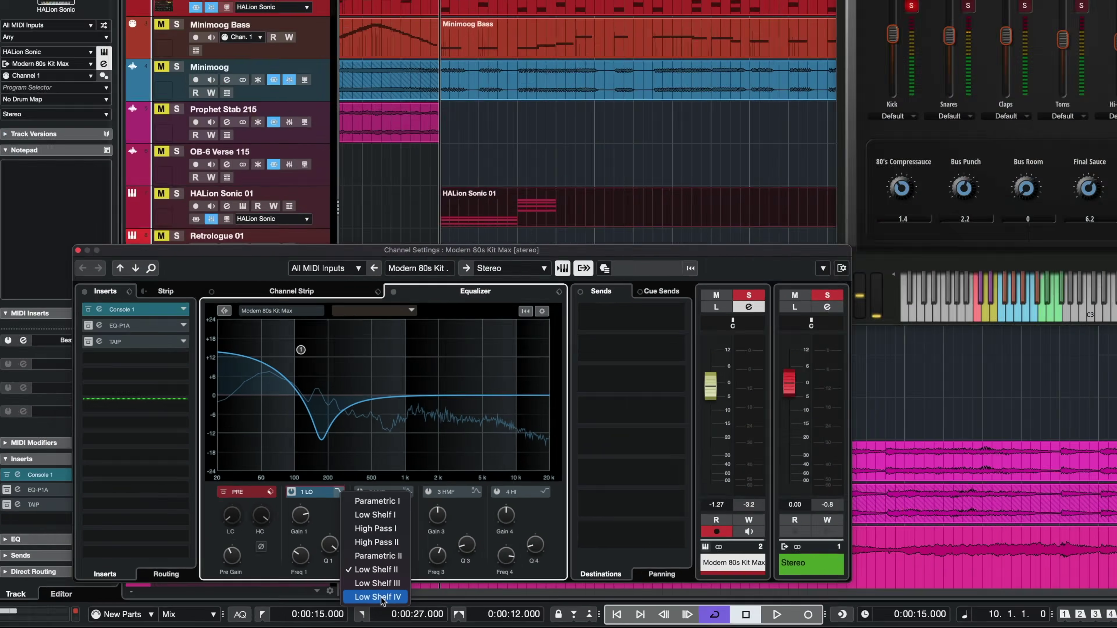
{"action": "left_click", "coordinate": [484, 579]}
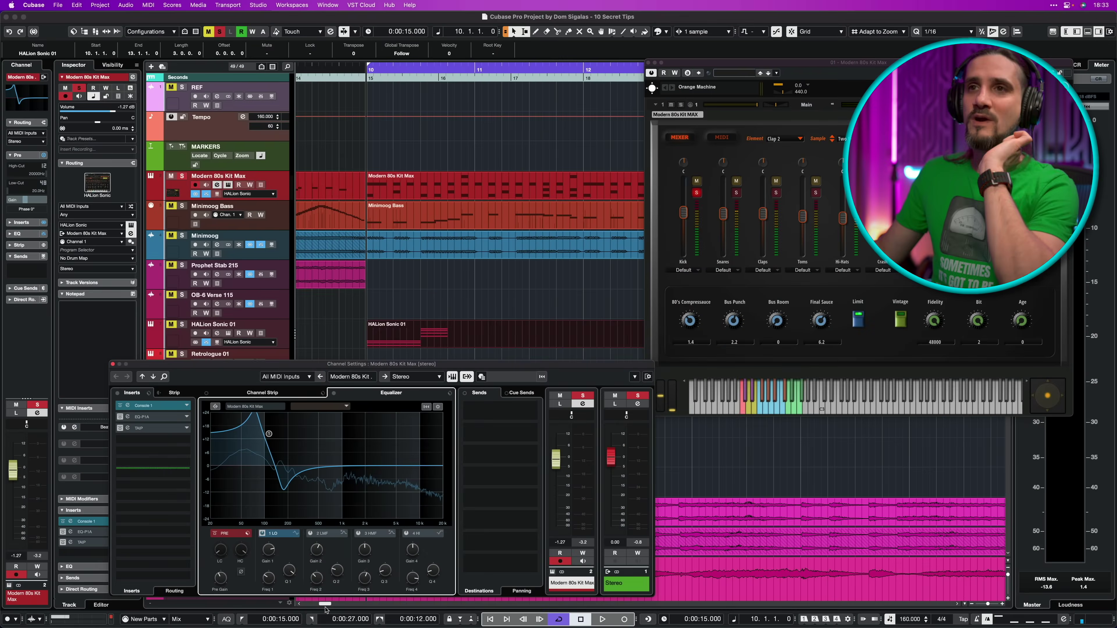
{"action": "left_click_drag", "start_coordinate": [267, 437], "coordinate": [273, 442]}
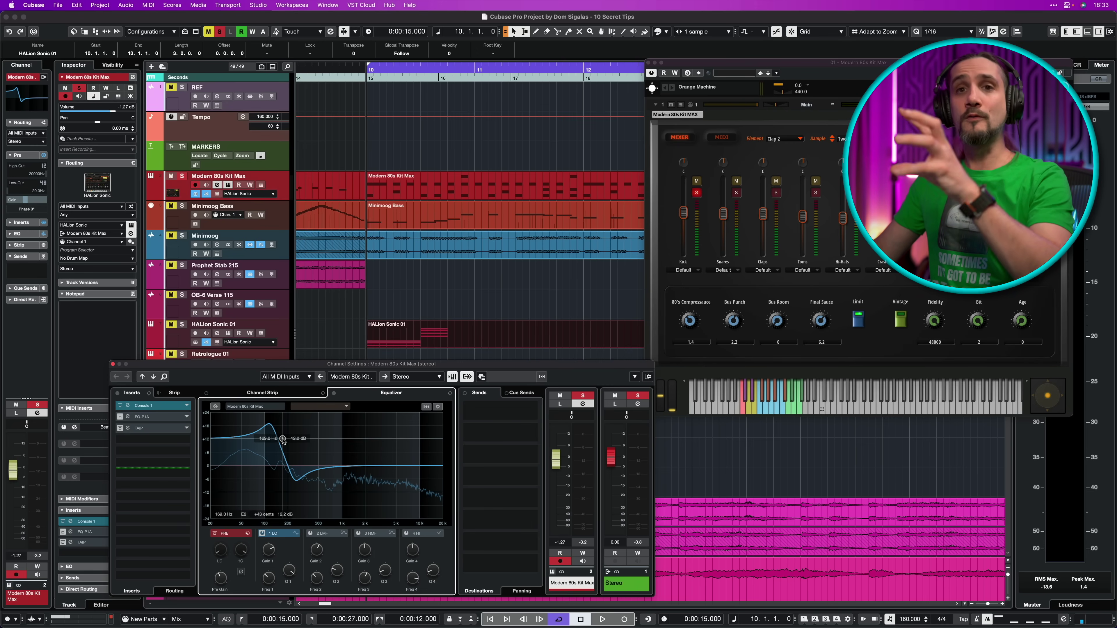
{"action": "left_click_drag", "start_coordinate": [282, 439], "coordinate": [277, 453]}
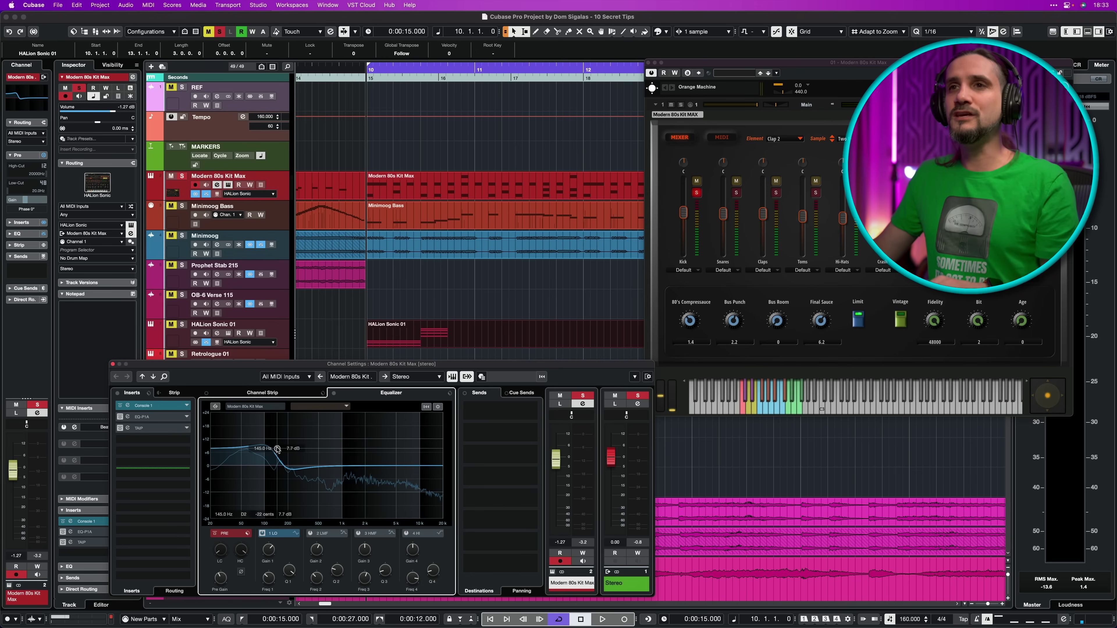
Audition EQ band 1 while moving it down to about 80 Hz, and raise its gain above 4.7 dB.
{"action": "key", "text": "space"}
{"action": "mouse_move", "coordinate": [277, 448]}
{"action": "left_mouse_down"}
{"action": "mouse_move", "coordinate": [259, 443]}
{"action": "mouse_move", "coordinate": [261, 461]}
{"action": "left_mouse_up"}
{"action": "key", "text": "space"}
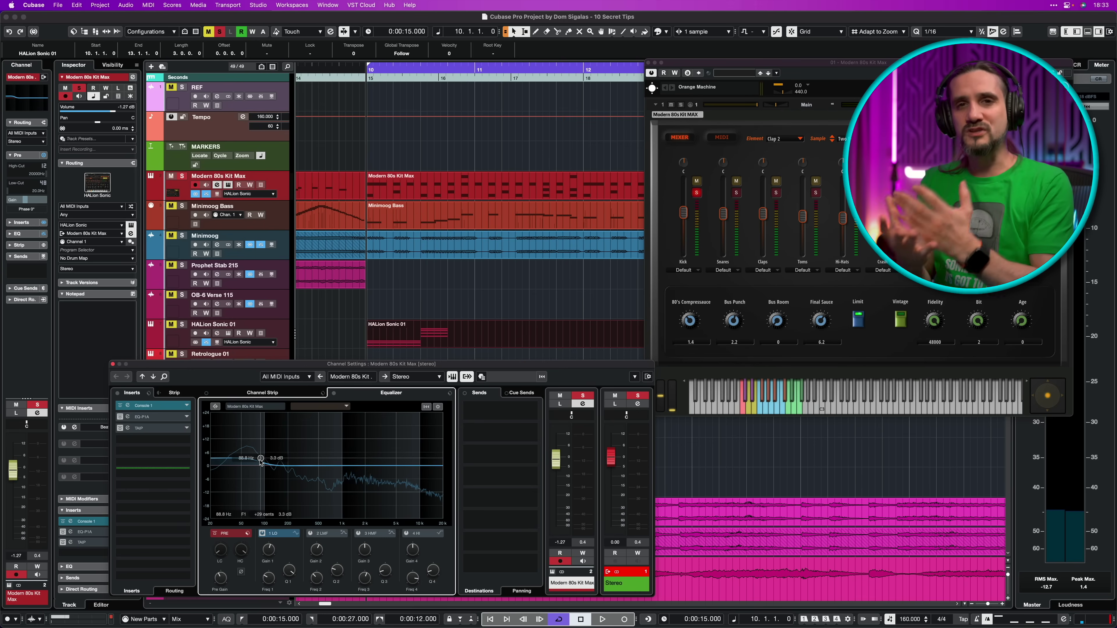
{"action": "left_click_drag", "start_coordinate": [261, 461], "coordinate": [266, 446]}
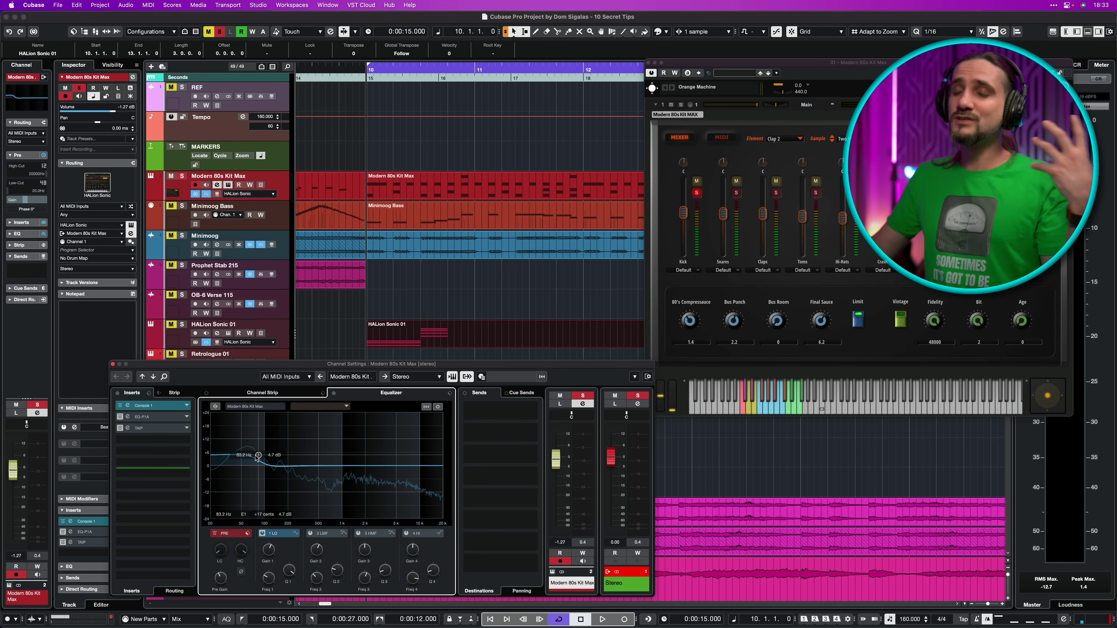
{"action": "left_click_drag", "start_coordinate": [257, 456], "coordinate": [255, 445]}
{"action": "key", "text": "space"}
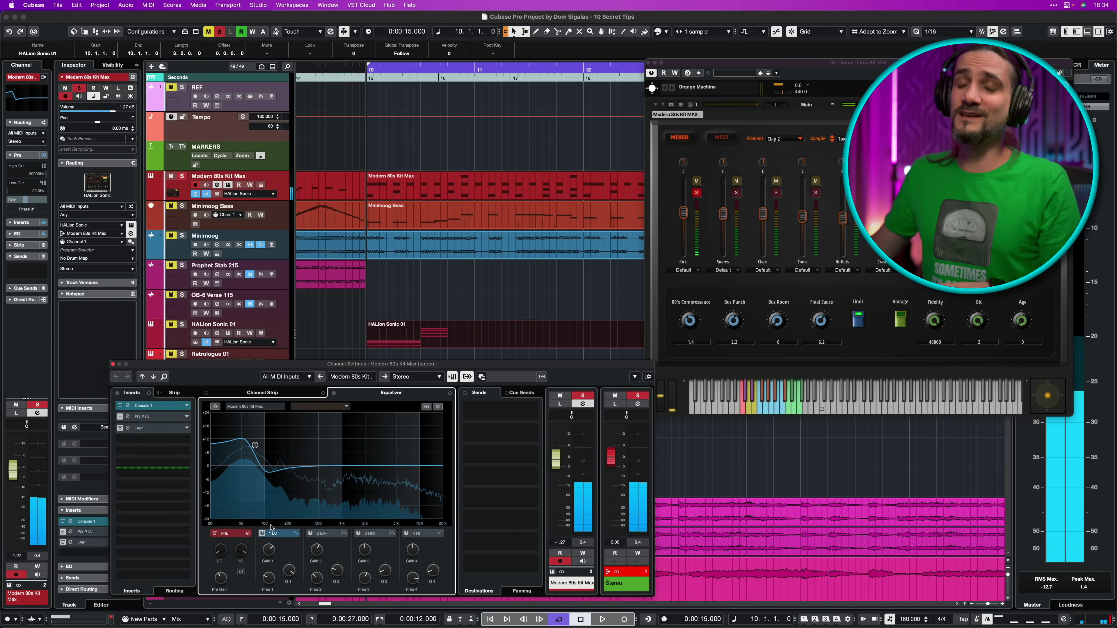
During playback, compare Low Shelf II with Low Shelf IV on the kit's EQ band 1, finishing on Low Shelf II.
{"action": "key", "text": "space"}
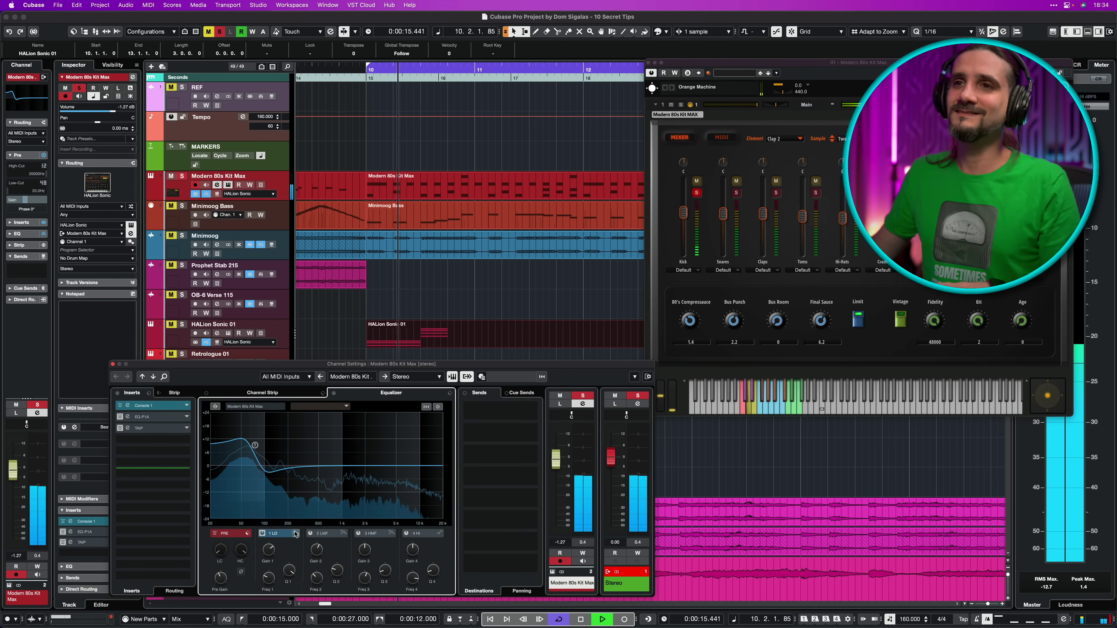
{"action": "left_click", "coordinate": [295, 534]}
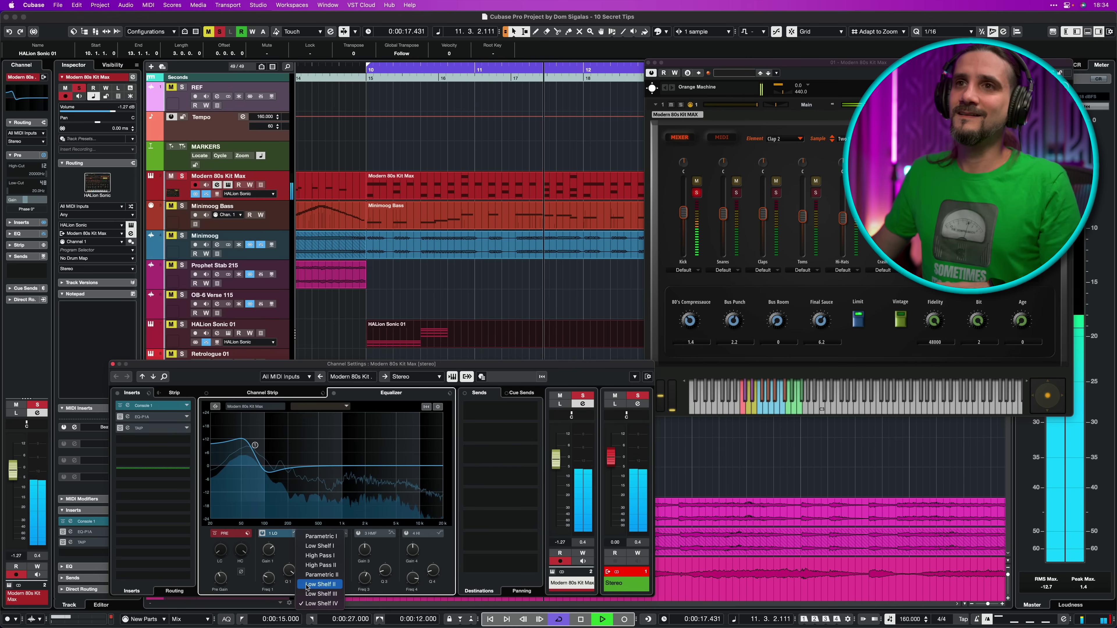
{"action": "left_click", "coordinate": [320, 585]}
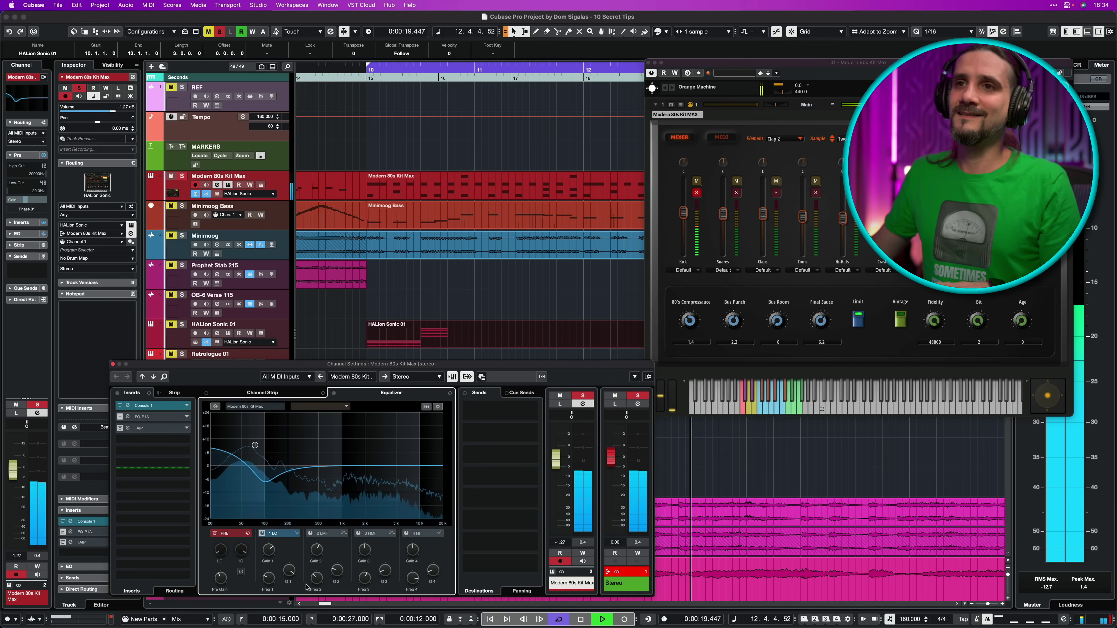
{"action": "left_click", "coordinate": [295, 533]}
{"action": "left_click", "coordinate": [308, 594]}
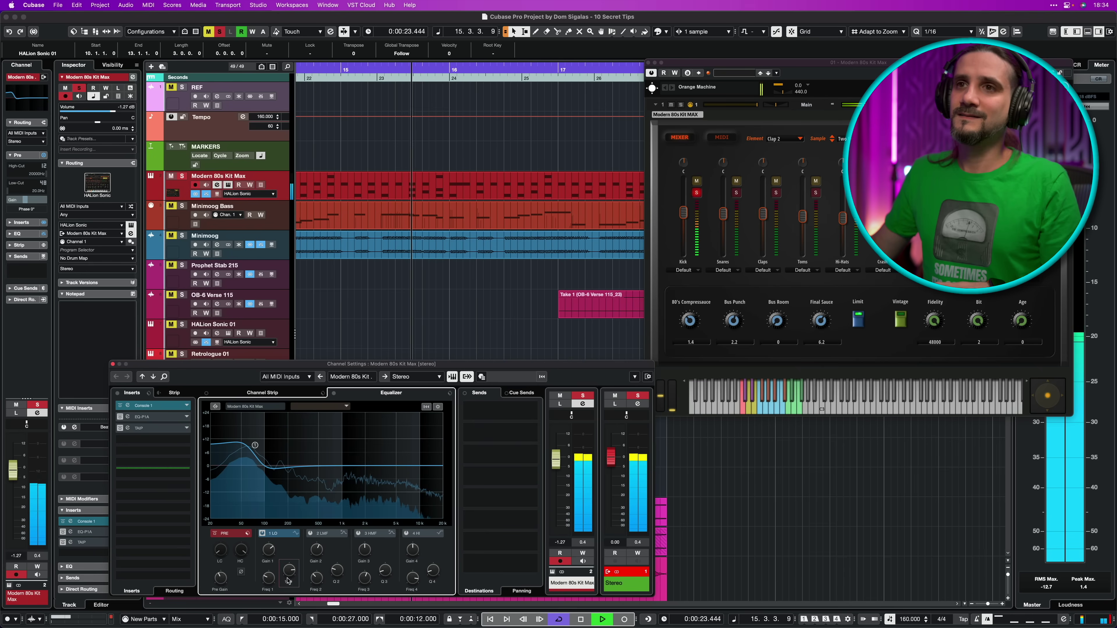
{"action": "left_click", "coordinate": [295, 534]}
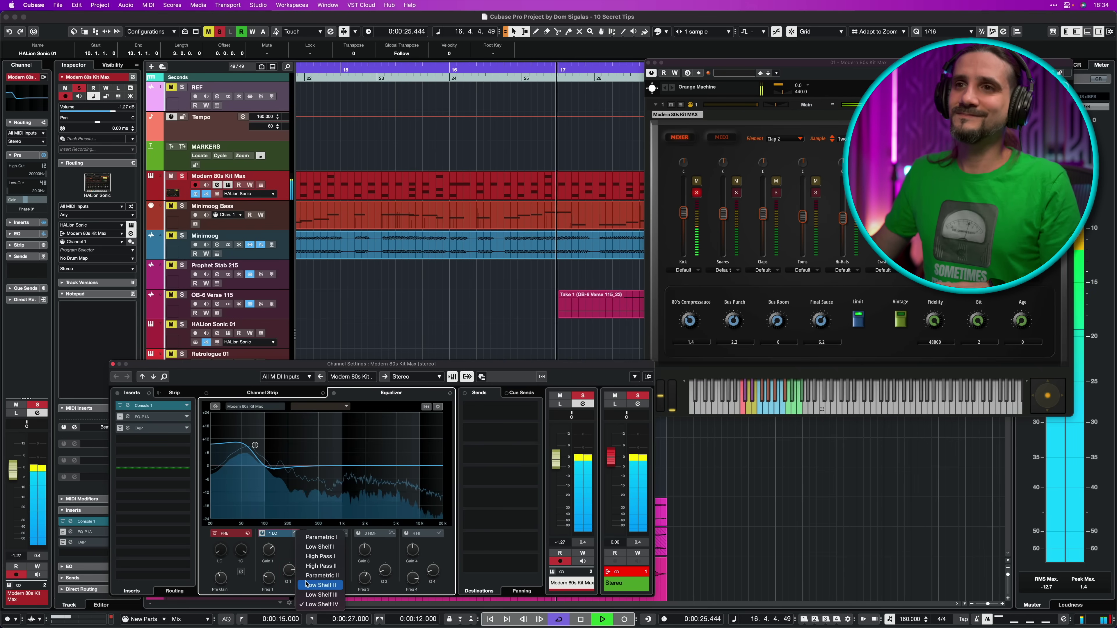
{"action": "left_click", "coordinate": [320, 585]}
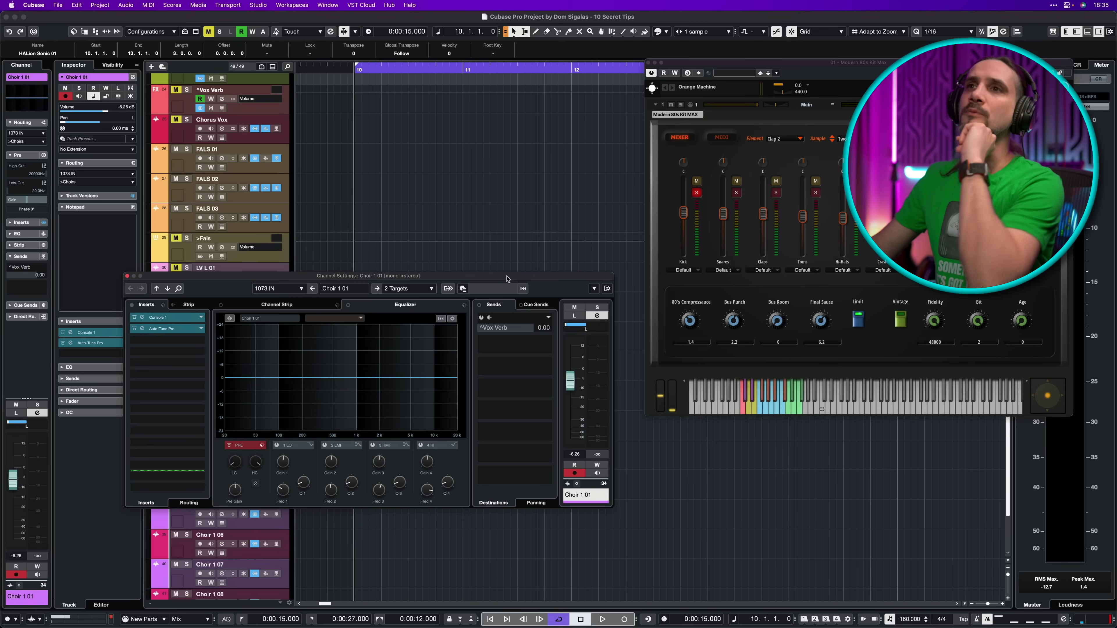
Reposition the Choir 1 01 channel settings window and show the channel's output chain in it.
{"action": "left_click_drag", "start_coordinate": [418, 272], "coordinate": [484, 279]}
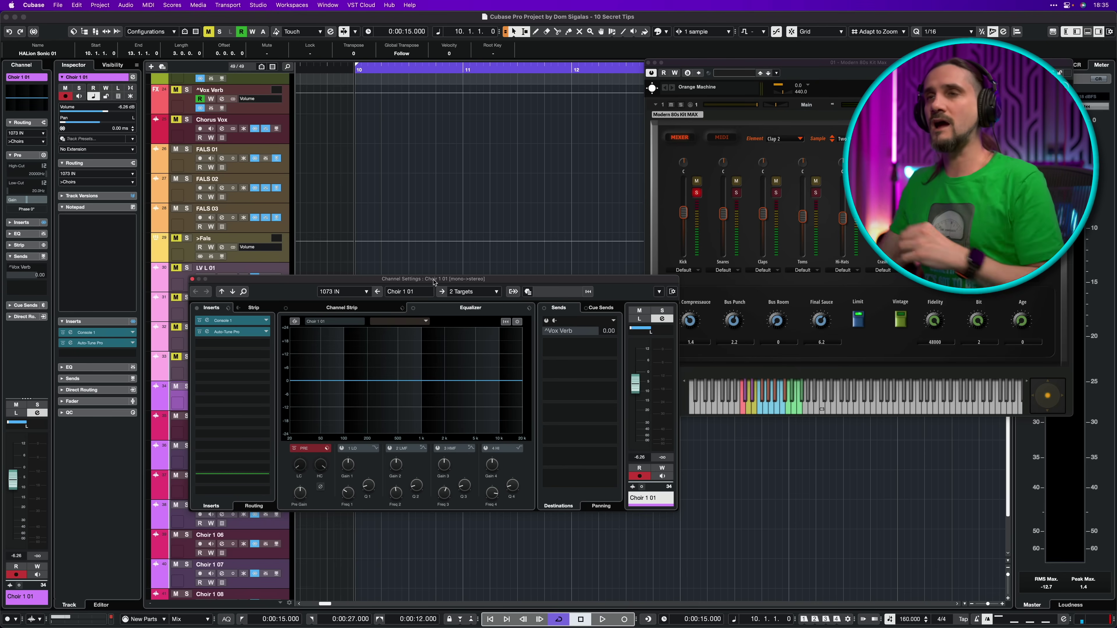
{"action": "left_click_drag", "start_coordinate": [436, 280], "coordinate": [440, 279]}
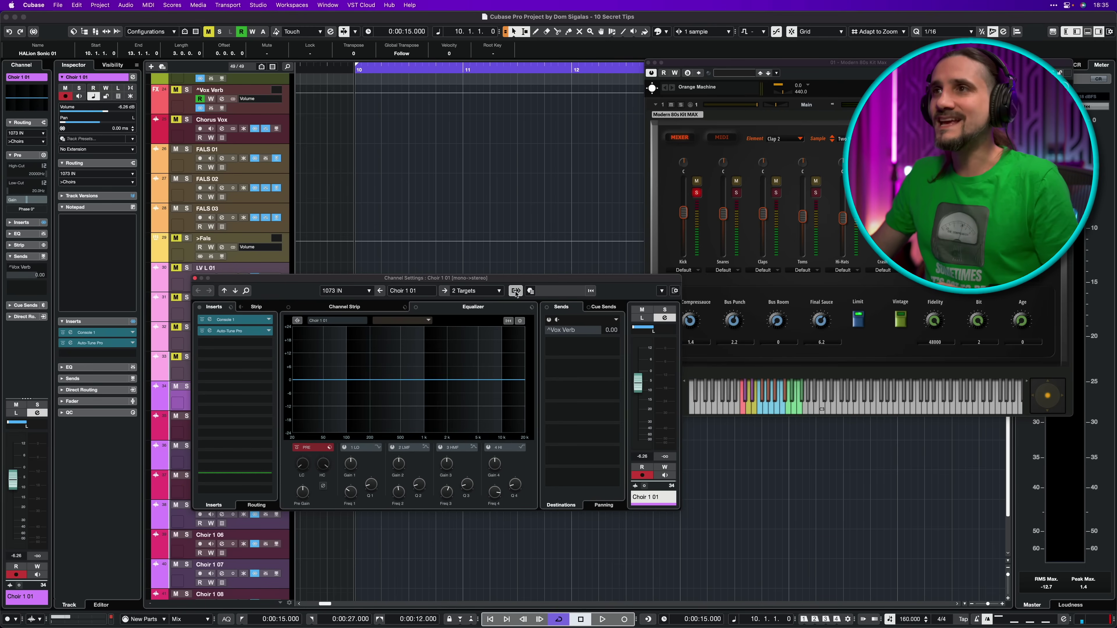
{"action": "left_click", "coordinate": [515, 291]}
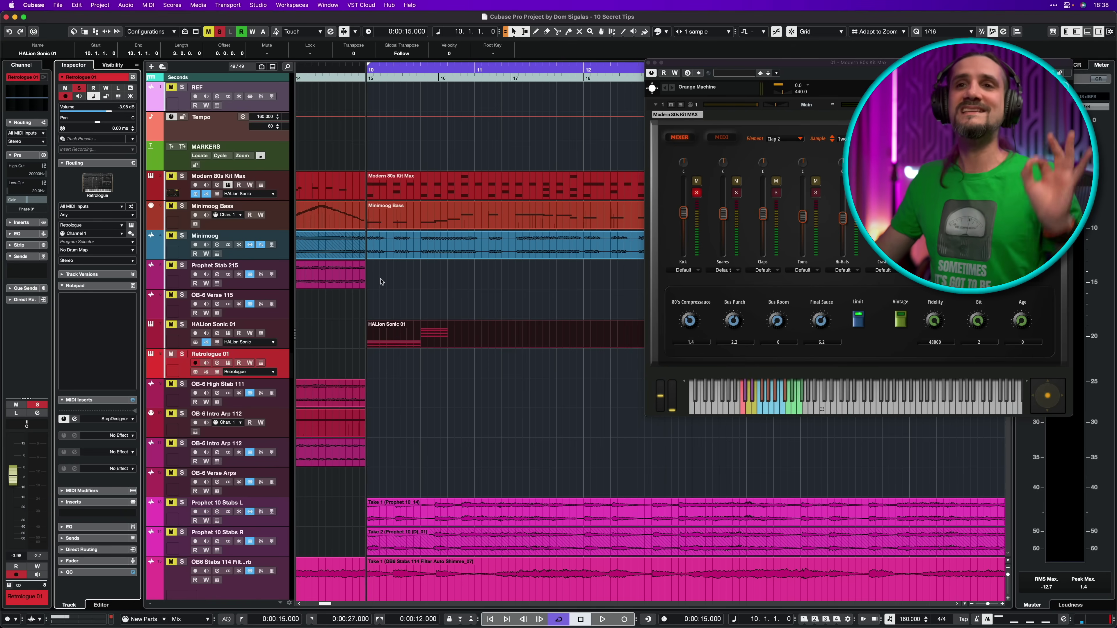
Open the Retrologue 01 track's StepDesigner MIDI insert and draw a rising CC 14 ramp across its 16 steps during playback.
{"action": "left_click", "coordinate": [79, 400]}
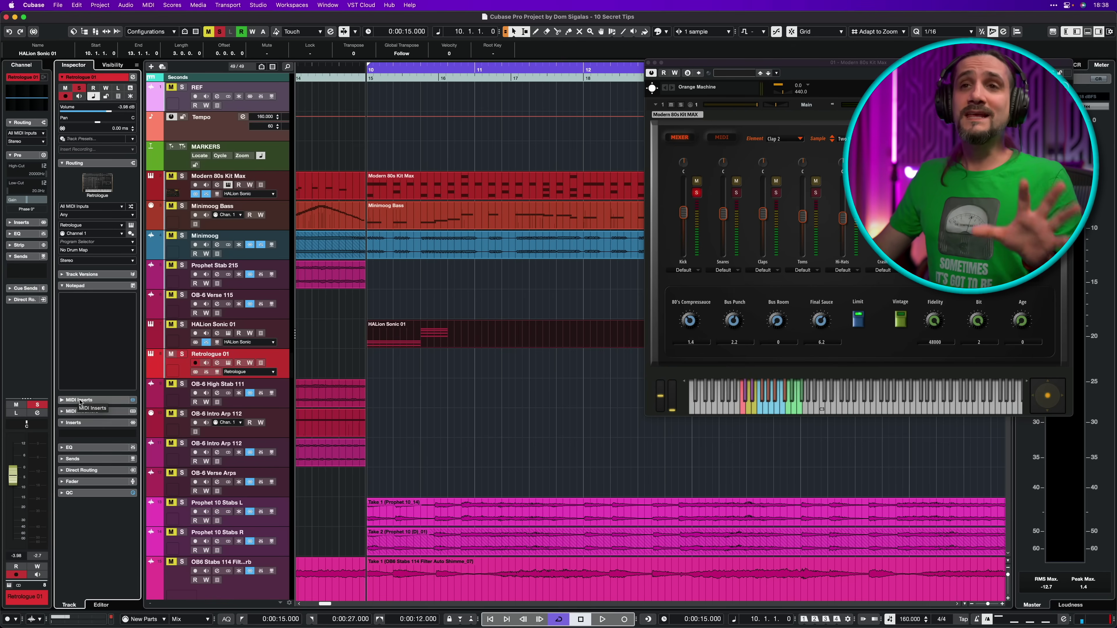
{"action": "left_click", "coordinate": [79, 400]}
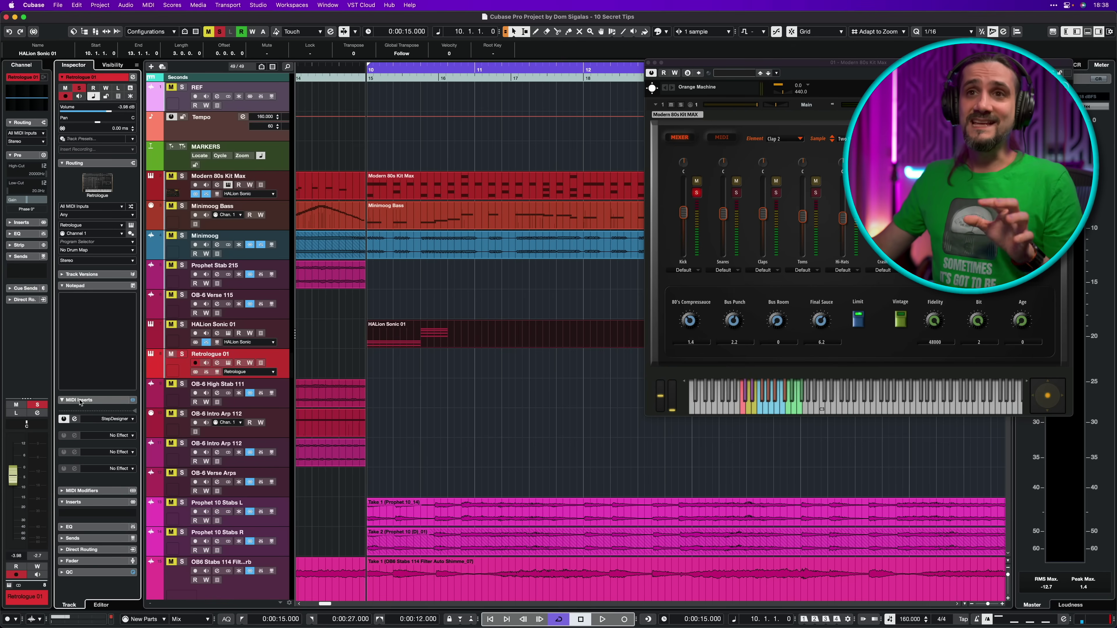
{"action": "left_click", "coordinate": [74, 419]}
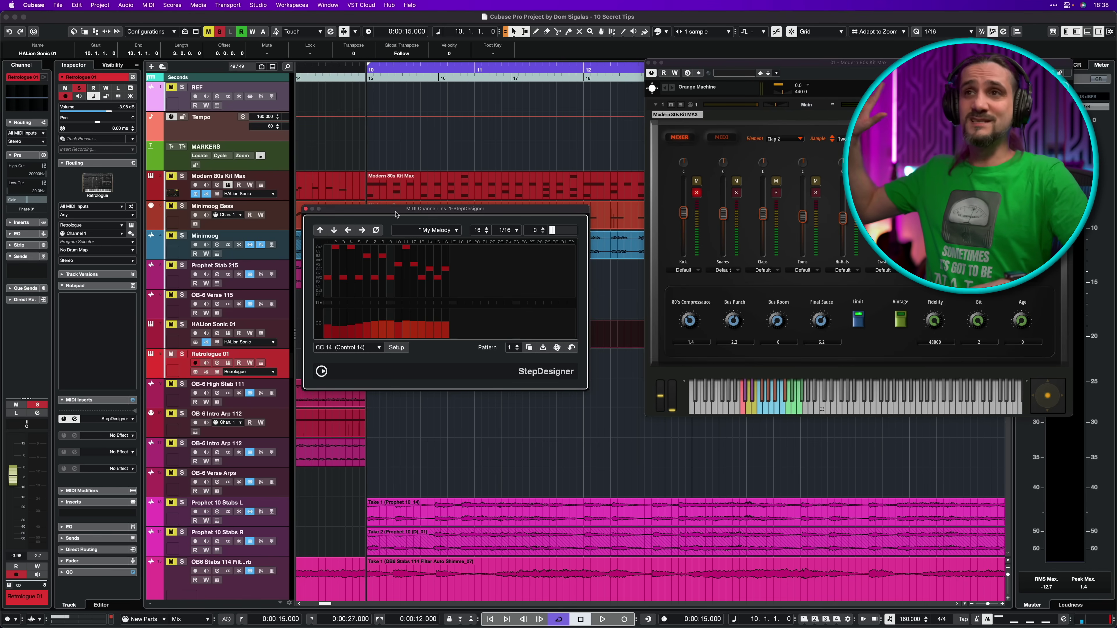
{"action": "key", "text": "space"}
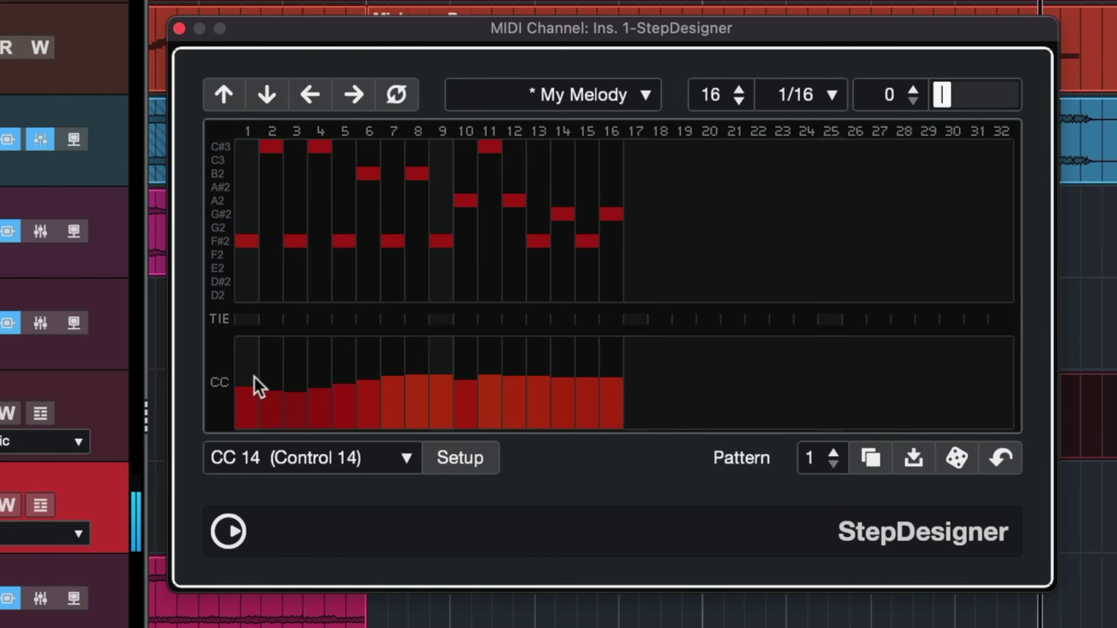
{"action": "mouse_move", "coordinate": [258, 387]}
{"action": "left_mouse_down"}
{"action": "mouse_move", "coordinate": [275, 404]}
{"action": "mouse_move", "coordinate": [565, 410]}
{"action": "mouse_move", "coordinate": [333, 408]}
{"action": "mouse_move", "coordinate": [249, 429]}
{"action": "mouse_move", "coordinate": [398, 417]}
{"action": "mouse_move", "coordinate": [622, 368]}
{"action": "left_mouse_up"}
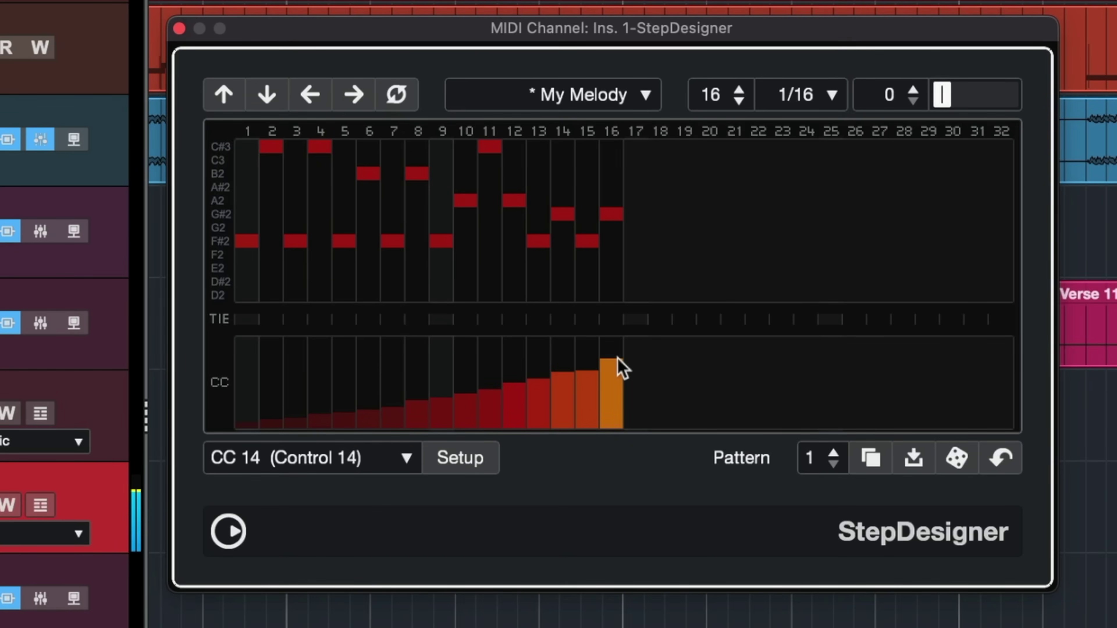
Switch StepDesigner's controller lane to Gate and reshape the note lengths across the 16 steps.
{"action": "left_click", "coordinate": [325, 462]}
{"action": "left_click", "coordinate": [324, 427]}
{"action": "mouse_move", "coordinate": [567, 391]}
{"action": "left_mouse_down"}
{"action": "mouse_move", "coordinate": [481, 399]}
{"action": "mouse_move", "coordinate": [407, 385]}
{"action": "mouse_move", "coordinate": [582, 388]}
{"action": "mouse_move", "coordinate": [611, 399]}
{"action": "left_mouse_up"}
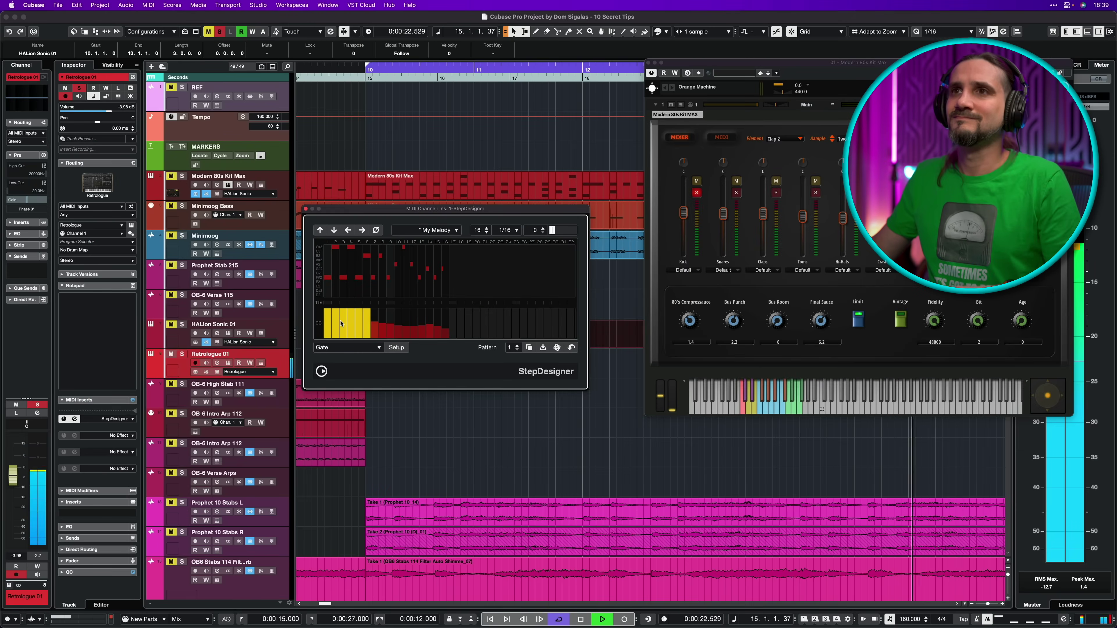
{"action": "left_click_drag", "start_coordinate": [342, 323], "coordinate": [423, 326]}
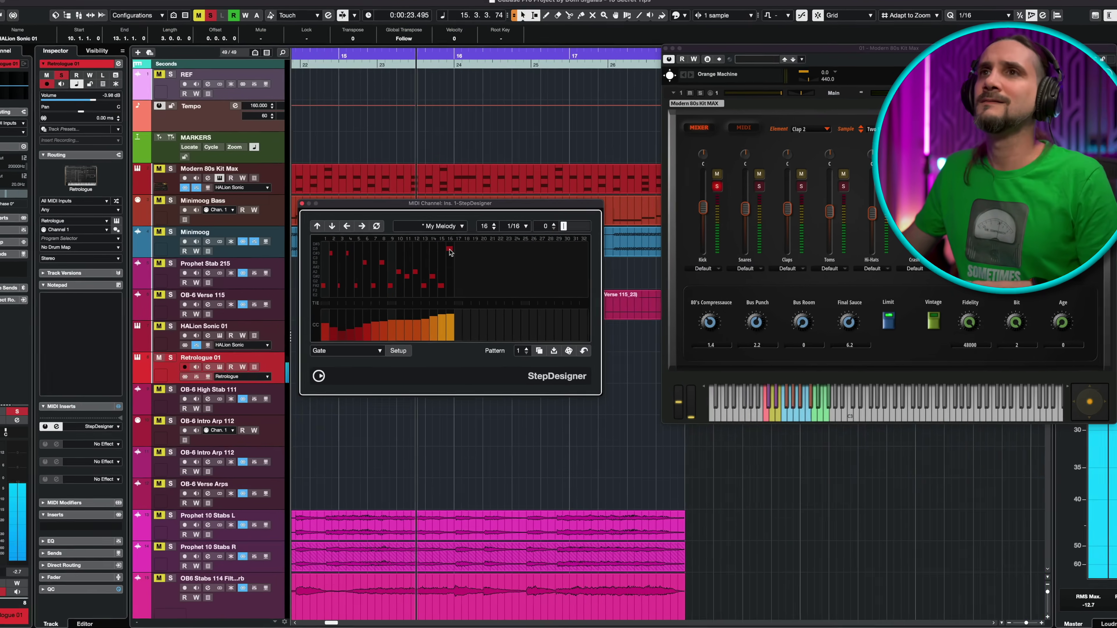
Set the melody note on step 16 to C#3 and stop playback.
{"action": "left_click", "coordinate": [445, 247]}
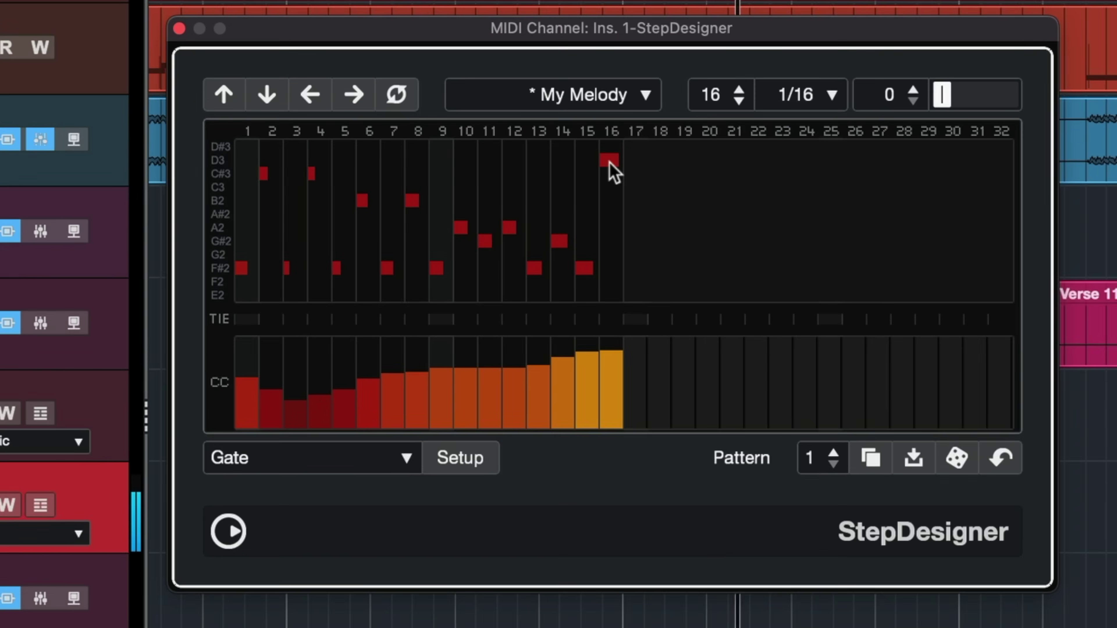
{"action": "left_click", "coordinate": [611, 173]}
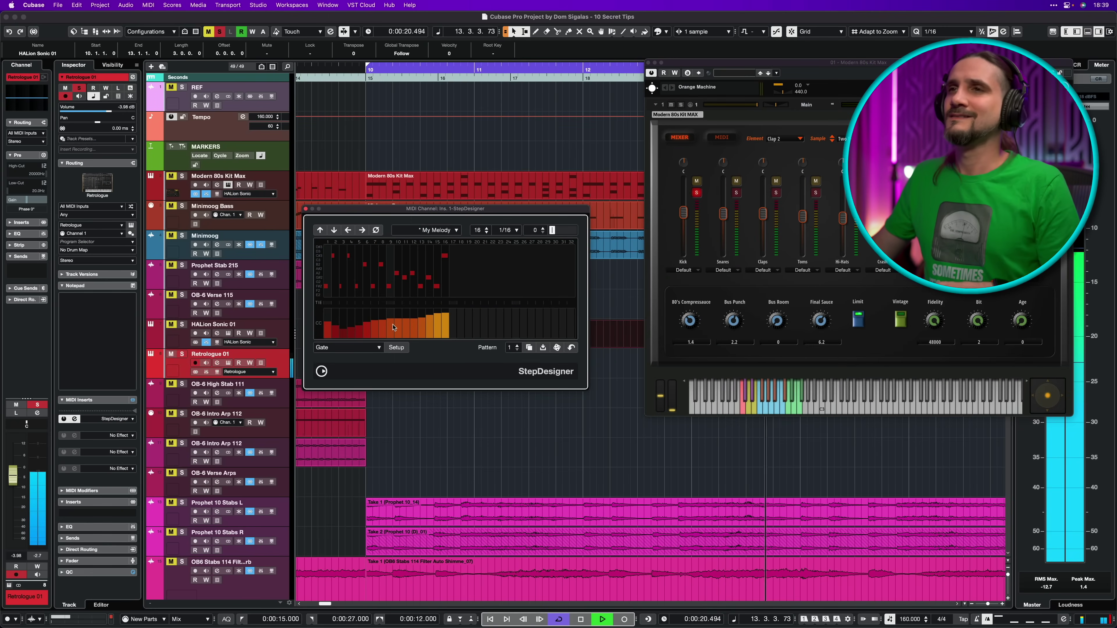
{"action": "key", "text": "space"}
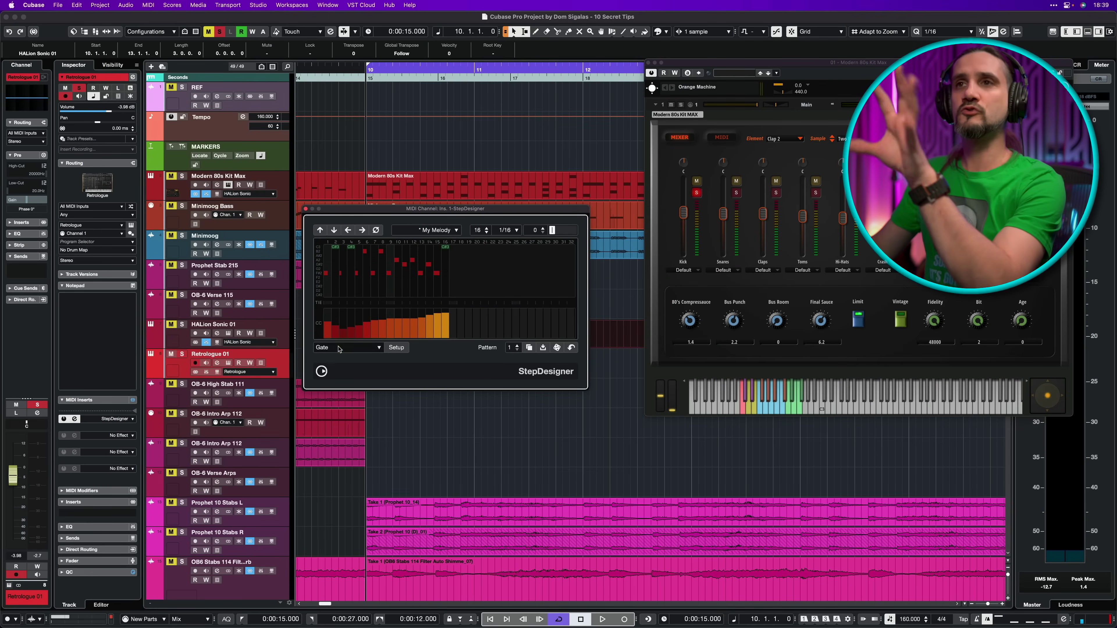
Reshape StepDesigner's step velocities, and draw and audition a gate curve that falls across the 16 steps.
{"action": "left_click", "coordinate": [338, 346]}
{"action": "left_click", "coordinate": [344, 338]}
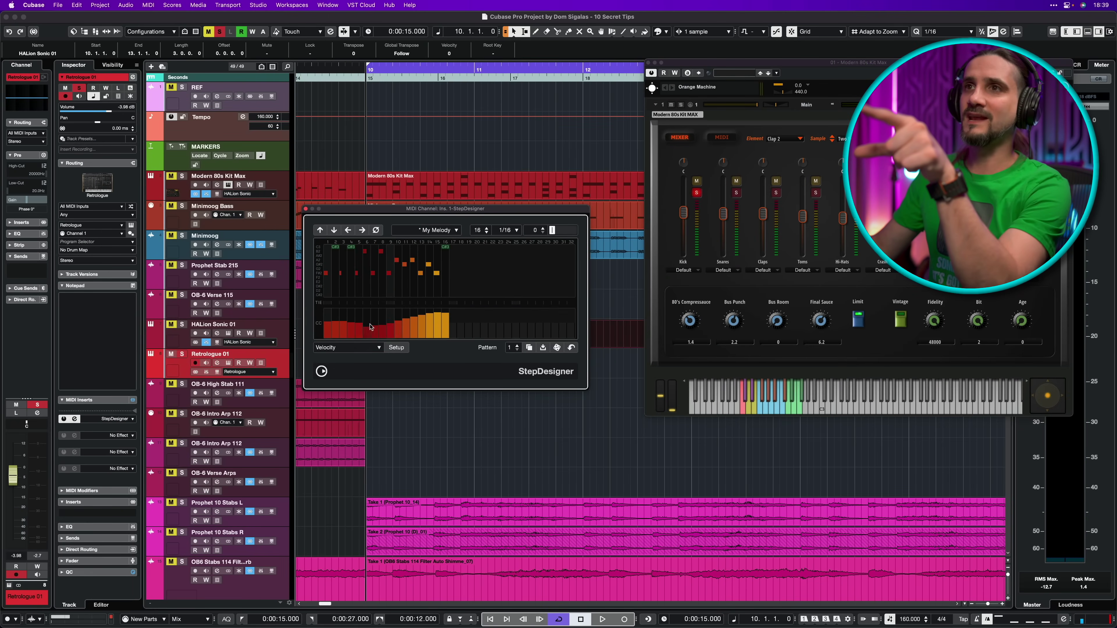
{"action": "left_click", "coordinate": [334, 348]}
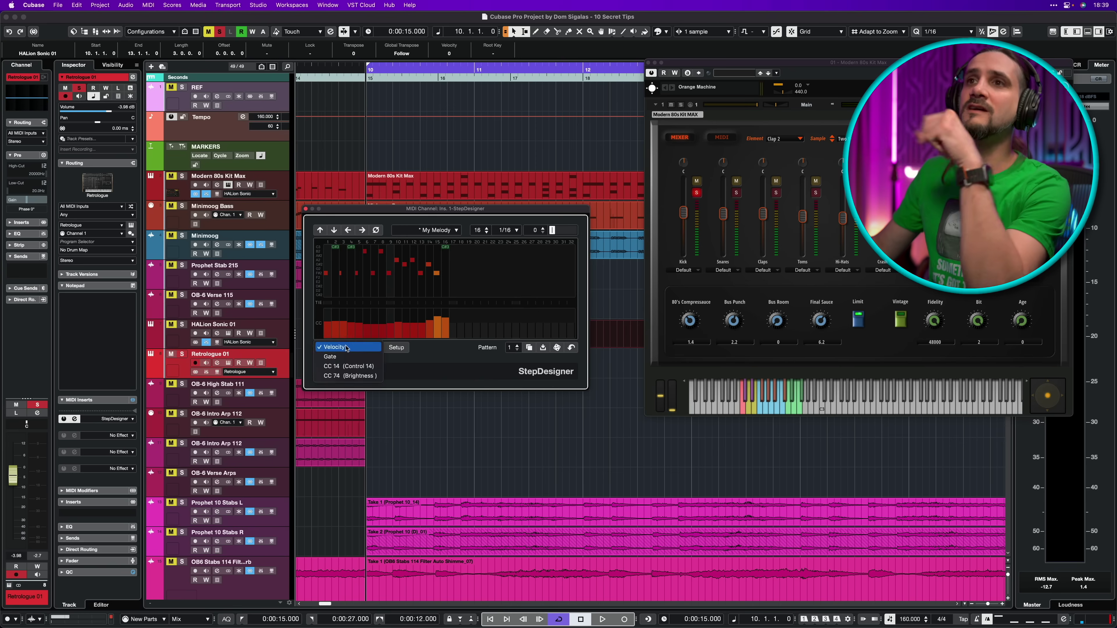
{"action": "left_click", "coordinate": [334, 355]}
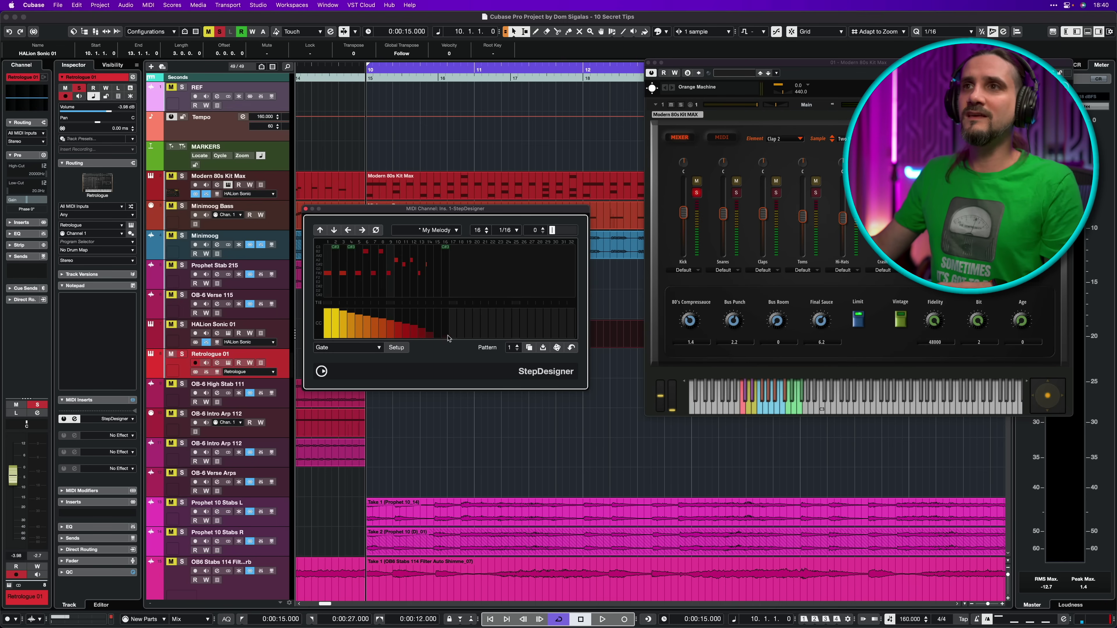
{"action": "key", "text": "space"}
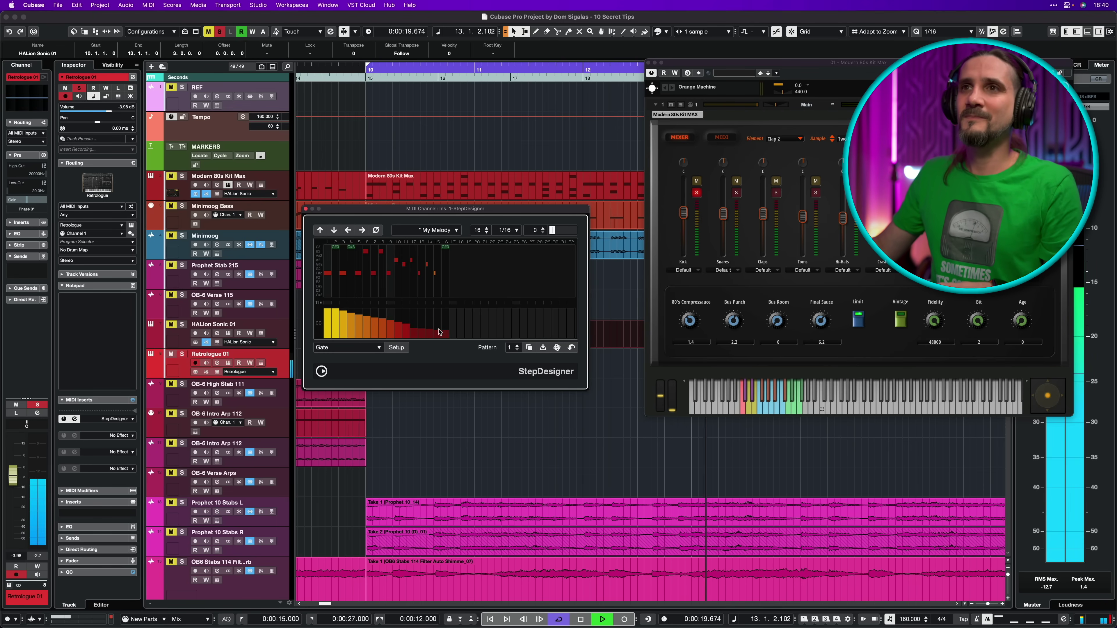
{"action": "key", "text": "space"}
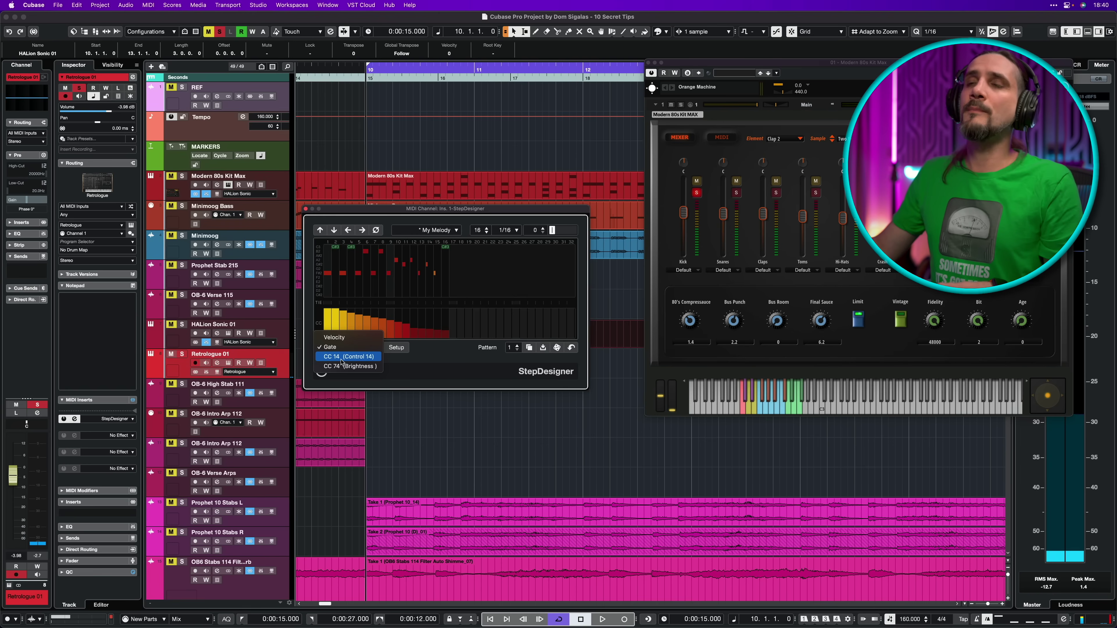
Switch StepDesigner's controller lane to CC 74 (Brightness) and select pattern 3.
{"action": "left_click", "coordinate": [333, 338]}
{"action": "key", "text": "space"}
{"action": "mouse_move", "coordinate": [326, 313]}
{"action": "left_mouse_down"}
{"action": "mouse_move", "coordinate": [441, 329]}
{"action": "mouse_move", "coordinate": [351, 324]}
{"action": "left_mouse_up"}
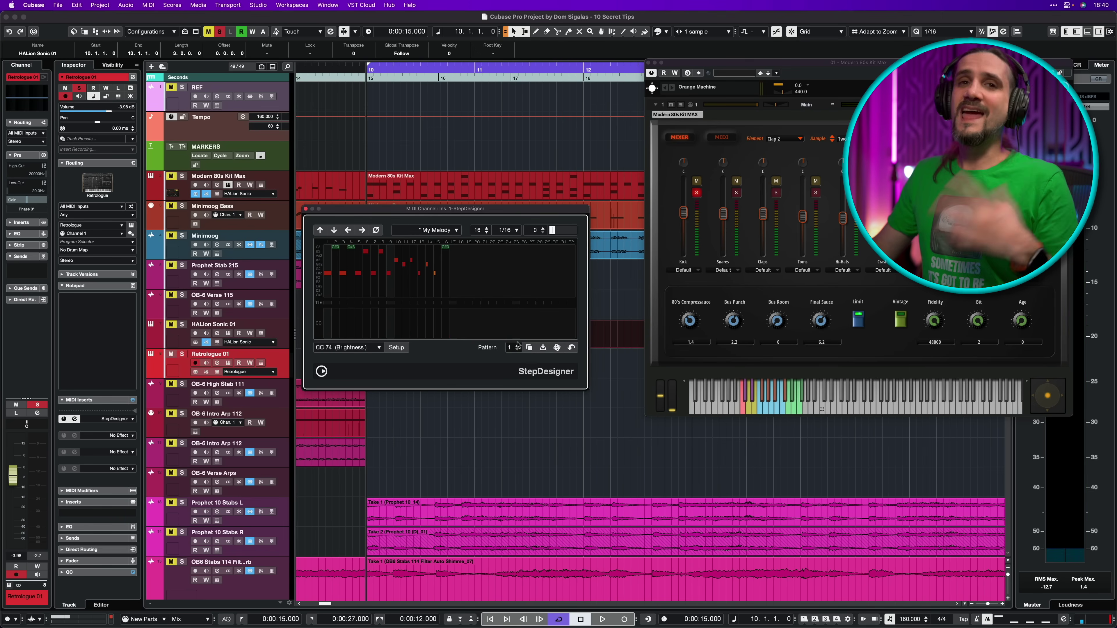
{"action": "left_click", "coordinate": [518, 345]}
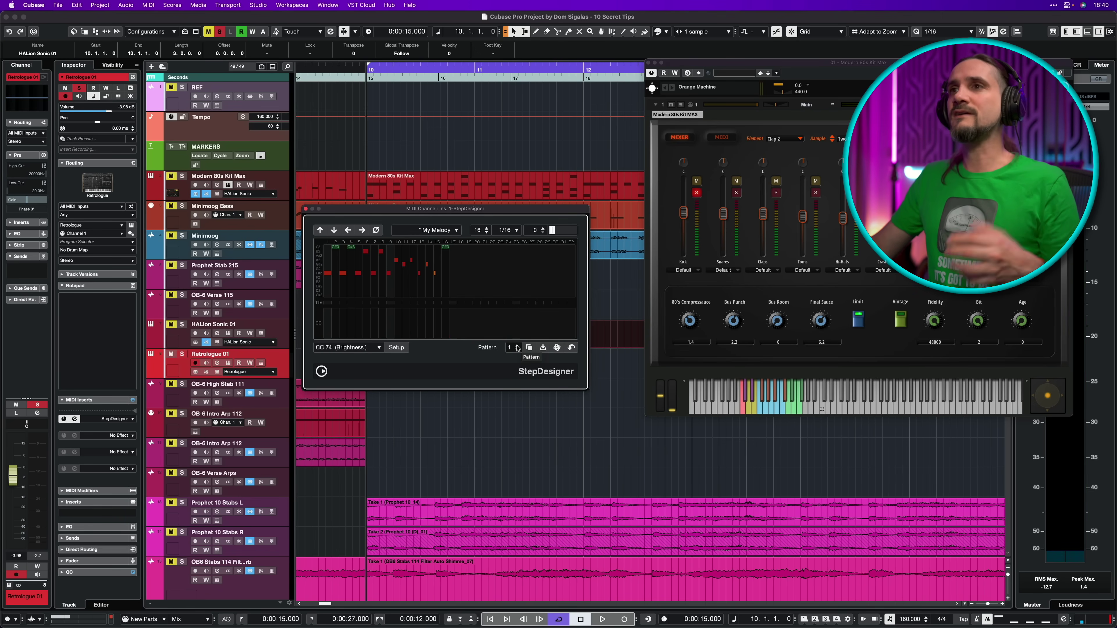
{"action": "left_click", "coordinate": [518, 346]}
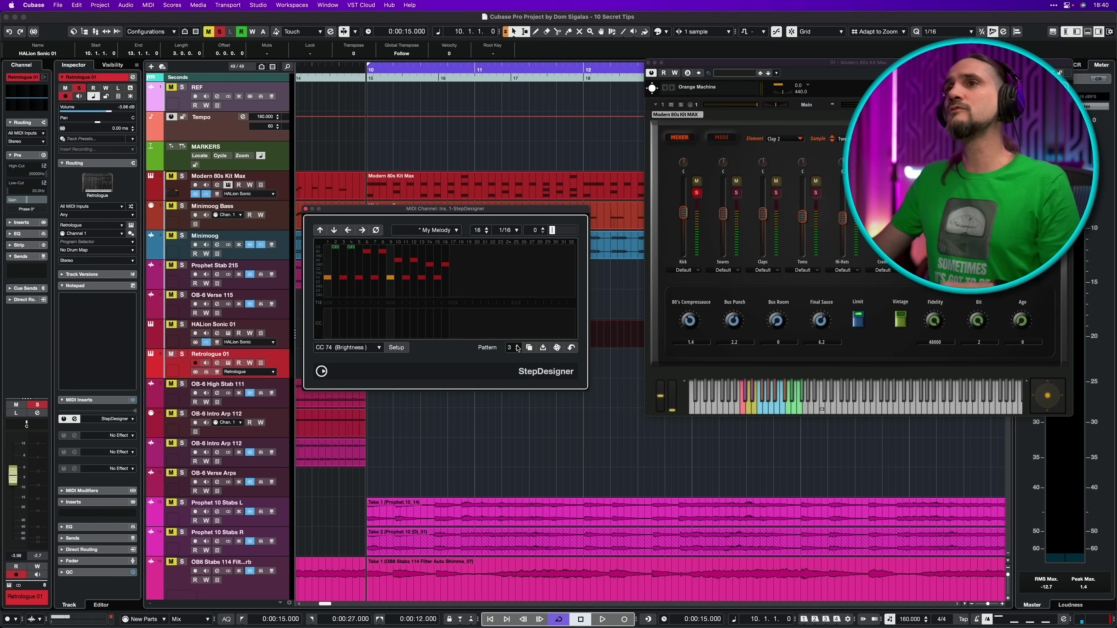
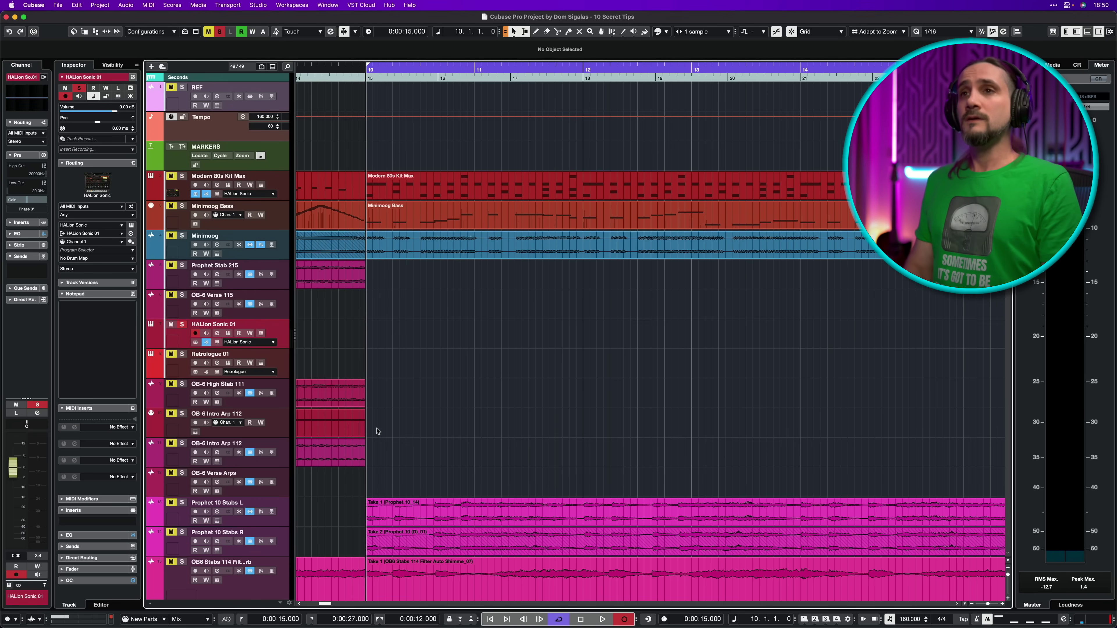
Record a MIDI take on the HALion Sonic 01 track from bar 10, and delete the recorded part.
{"action": "key", "text": "KP_Multiply"}
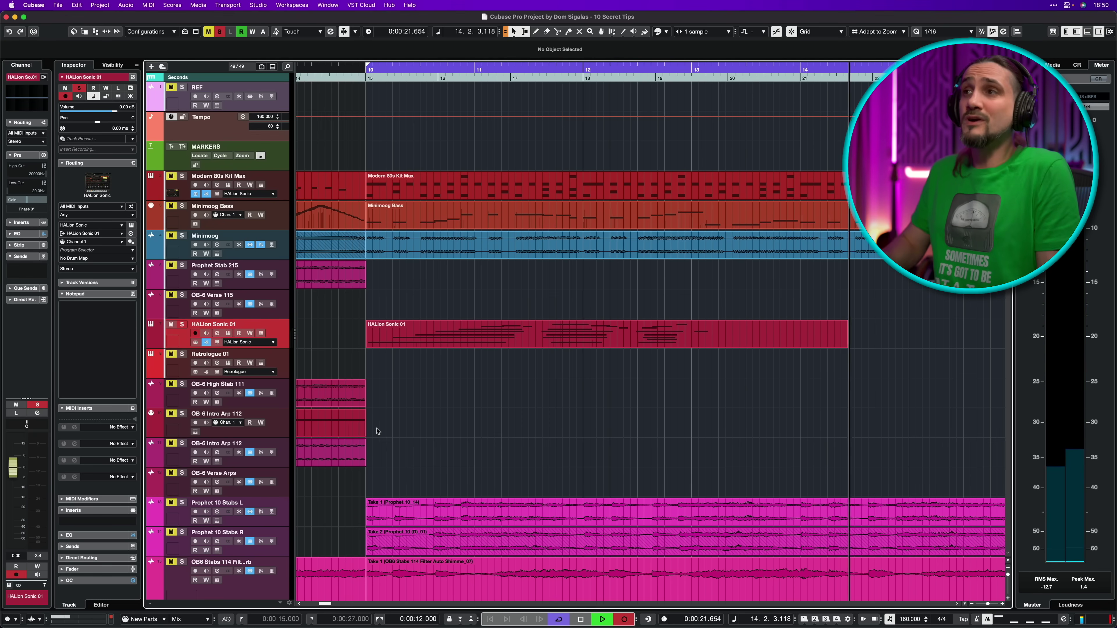
{"action": "key", "text": "space"}
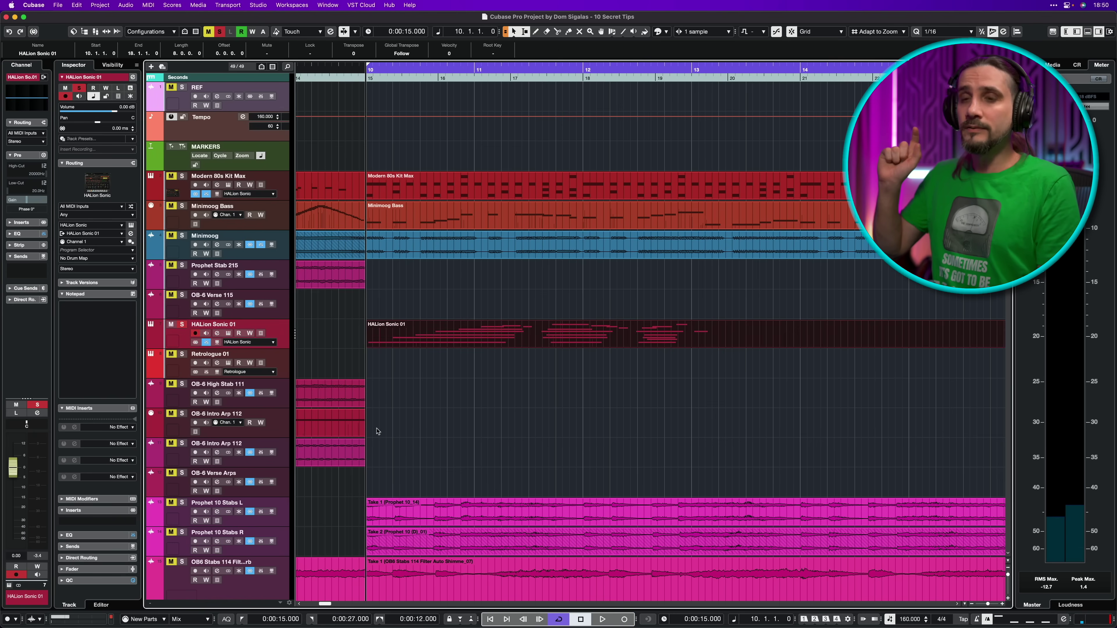
{"action": "key", "text": "Delete"}
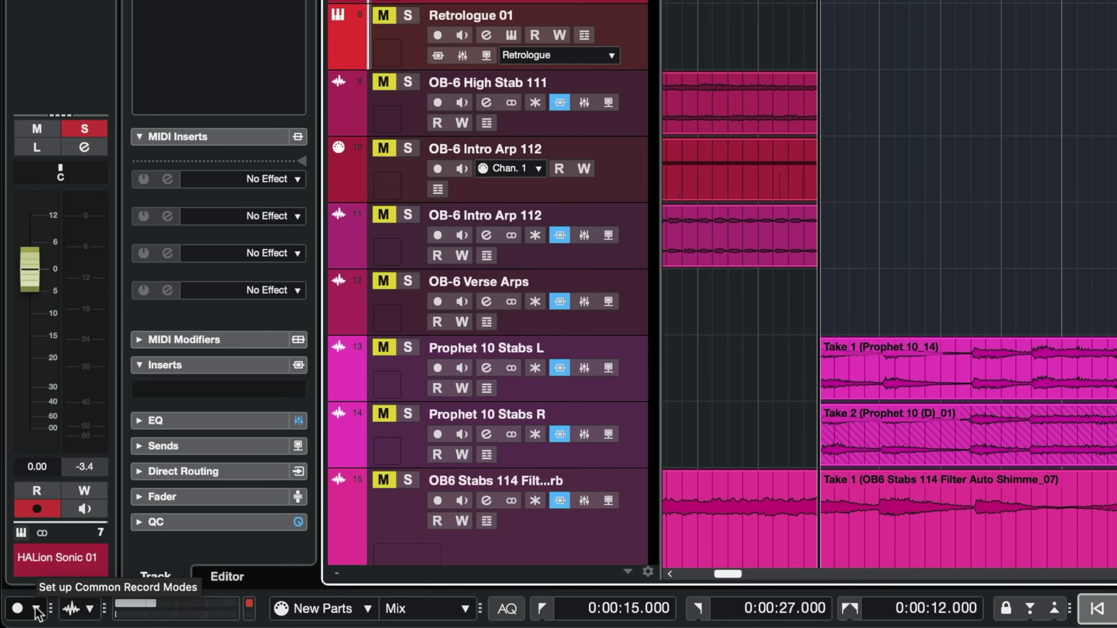
Set up the common record modes and record on the HALion Sonic 01 track from bar 10, restarting the recording repeatedly from that bar.
{"action": "left_click", "coordinate": [16, 619]}
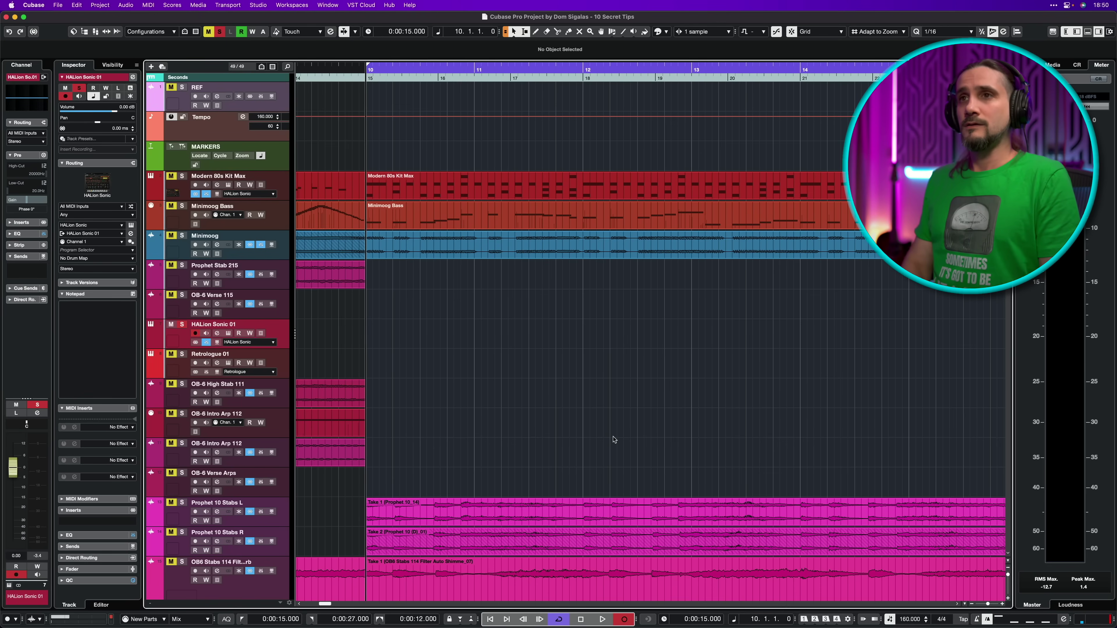
{"action": "key", "text": "KP_Multiply"}
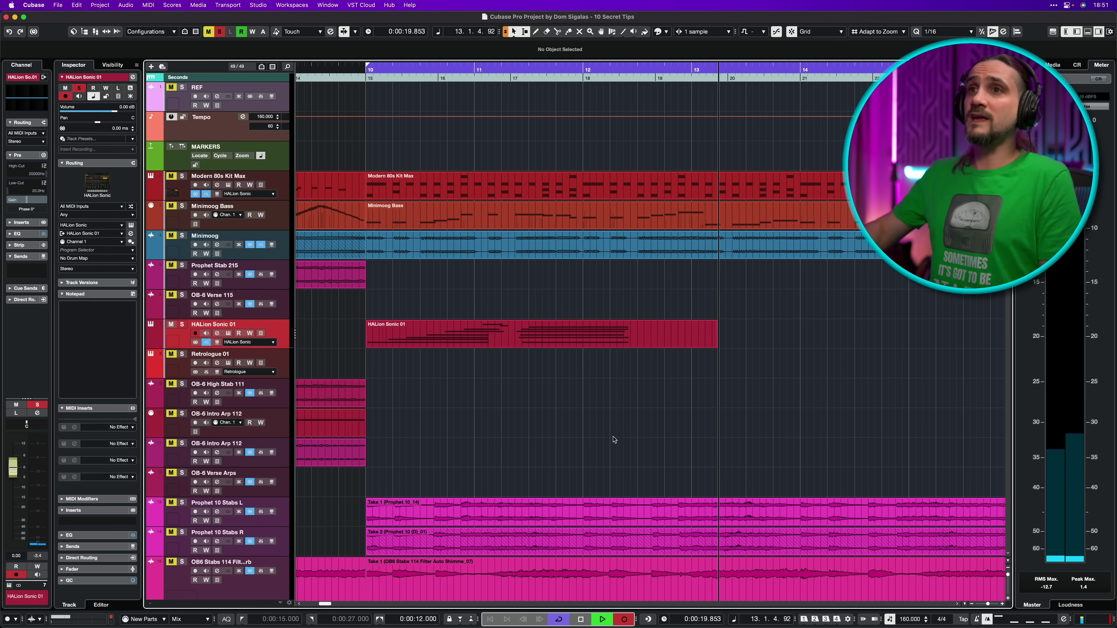
{"action": "key", "text": "KP_0"}
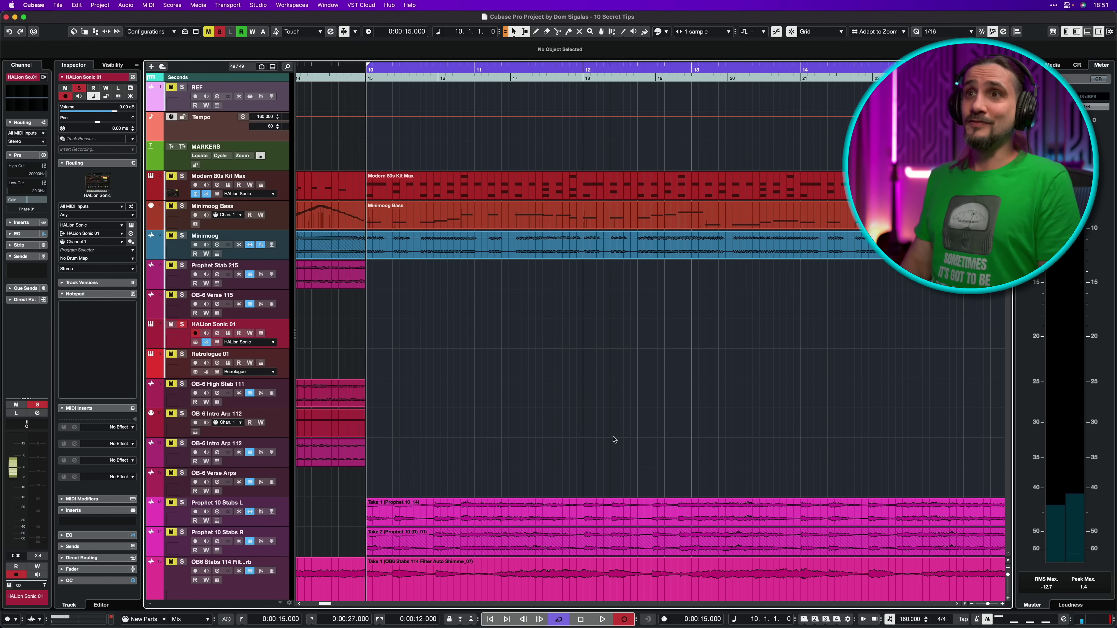
{"action": "key", "text": "KP_Multiply"}
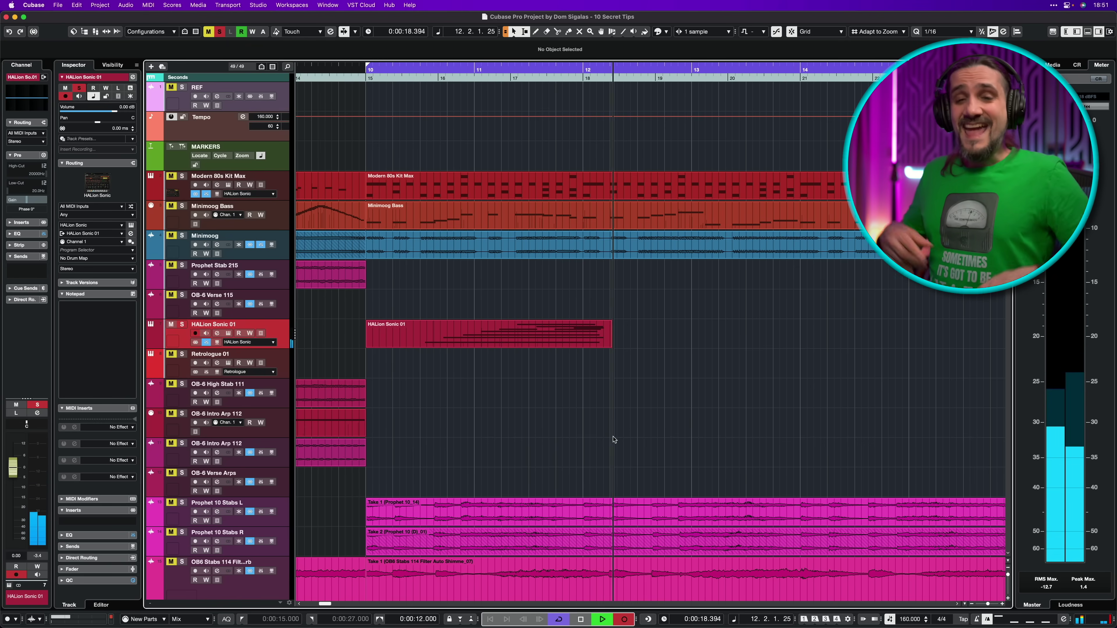
{"action": "key", "text": "KP_0"}
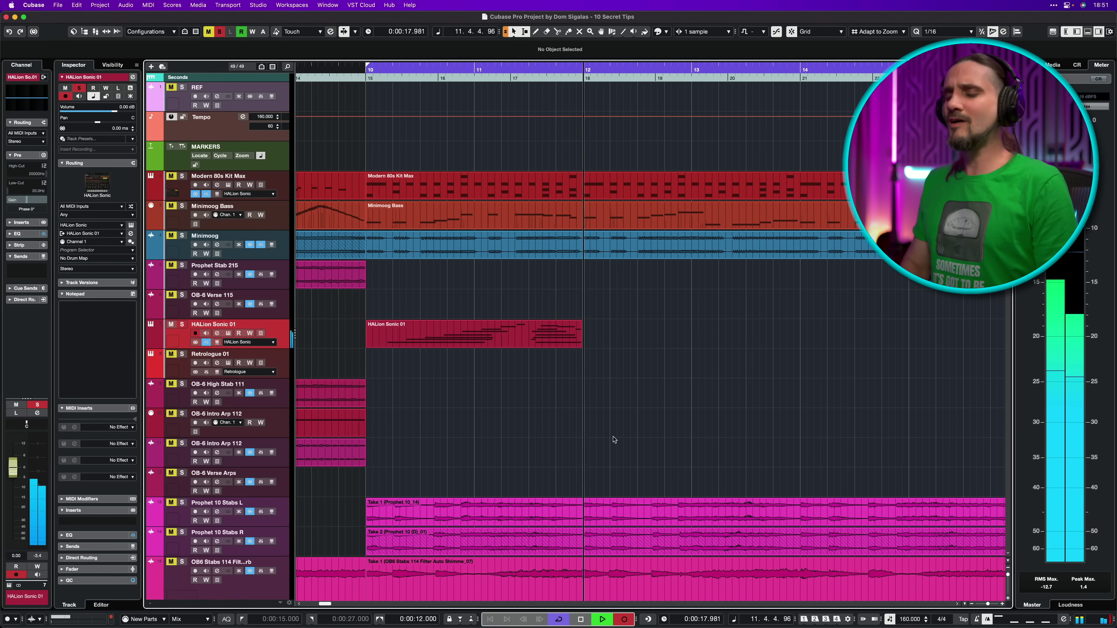
{"action": "key", "text": "KP_Multiply"}
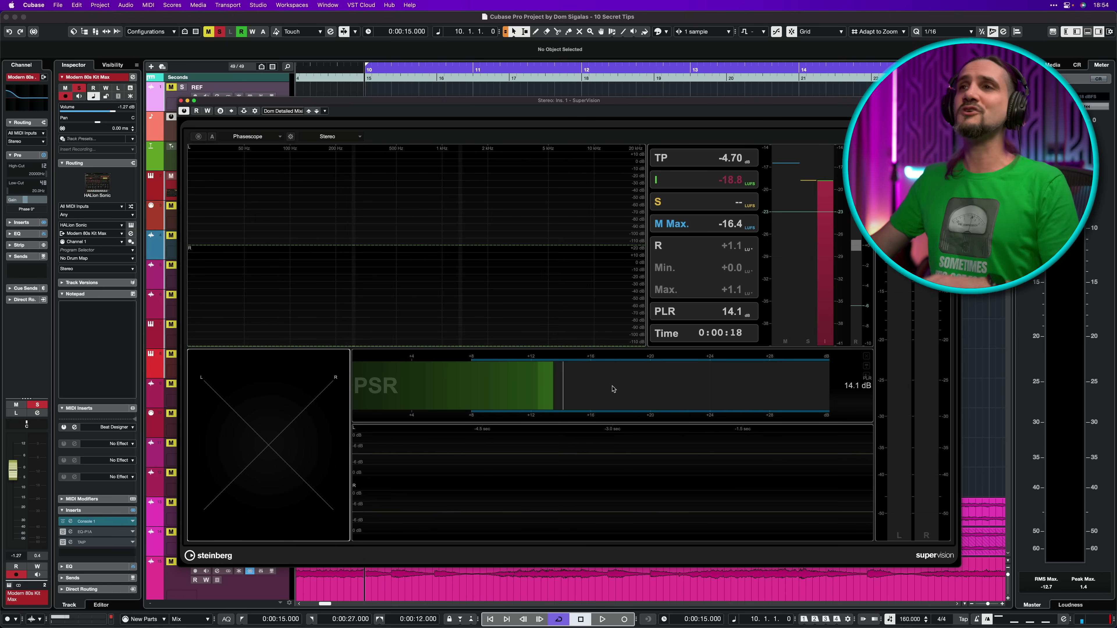
Start playback and enlarge, one after the other, SuperVision's Spectrum Bar and Wavescope modules, restoring the full layout each time.
{"action": "key", "text": "space"}
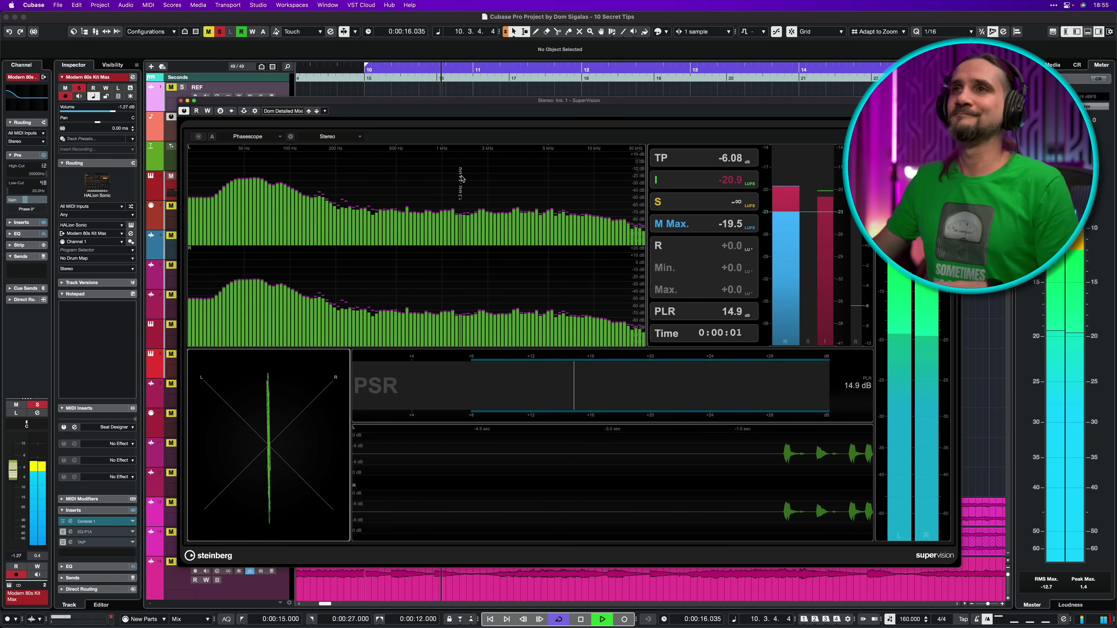
{"action": "double_click", "coordinate": [460, 179]}
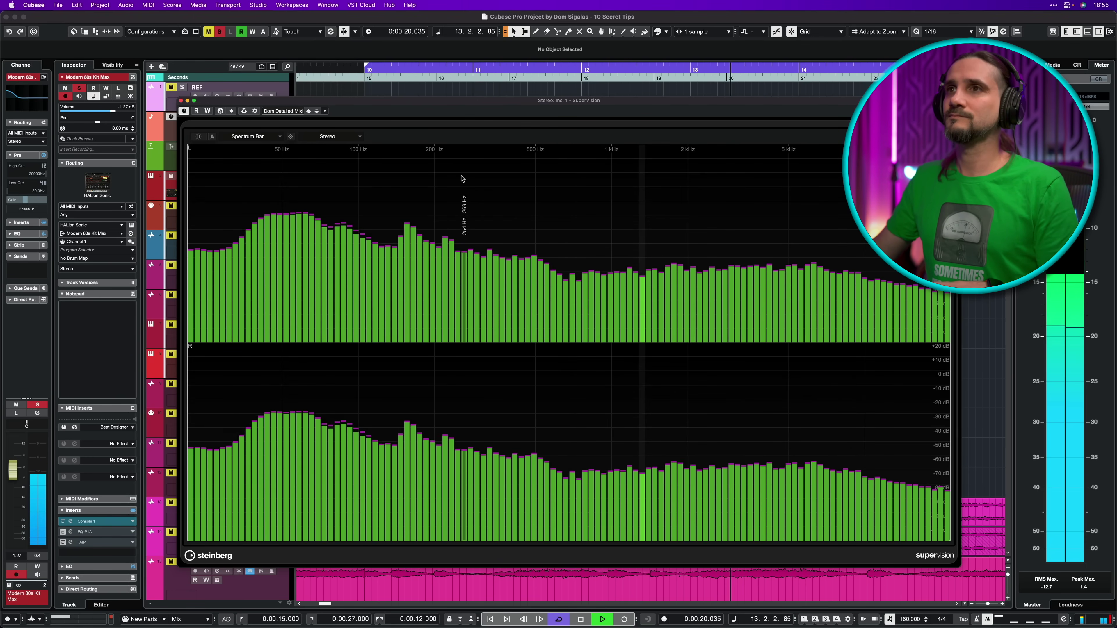
{"action": "double_click", "coordinate": [462, 179]}
{"action": "left_click", "coordinate": [561, 497]}
{"action": "double_click", "coordinate": [560, 498]}
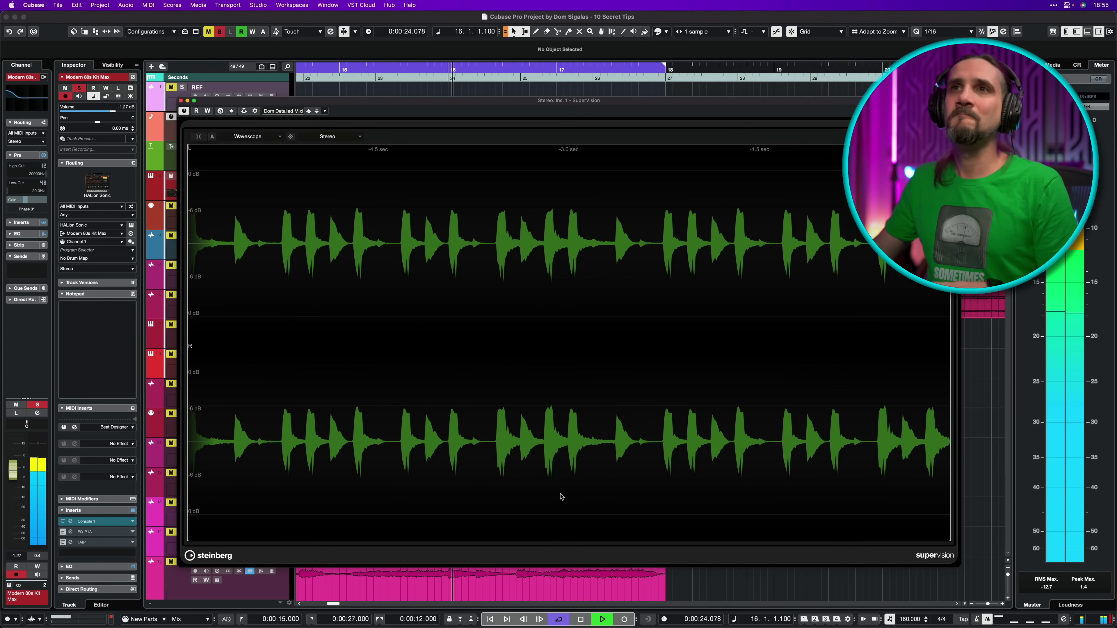
{"action": "double_click", "coordinate": [561, 439]}
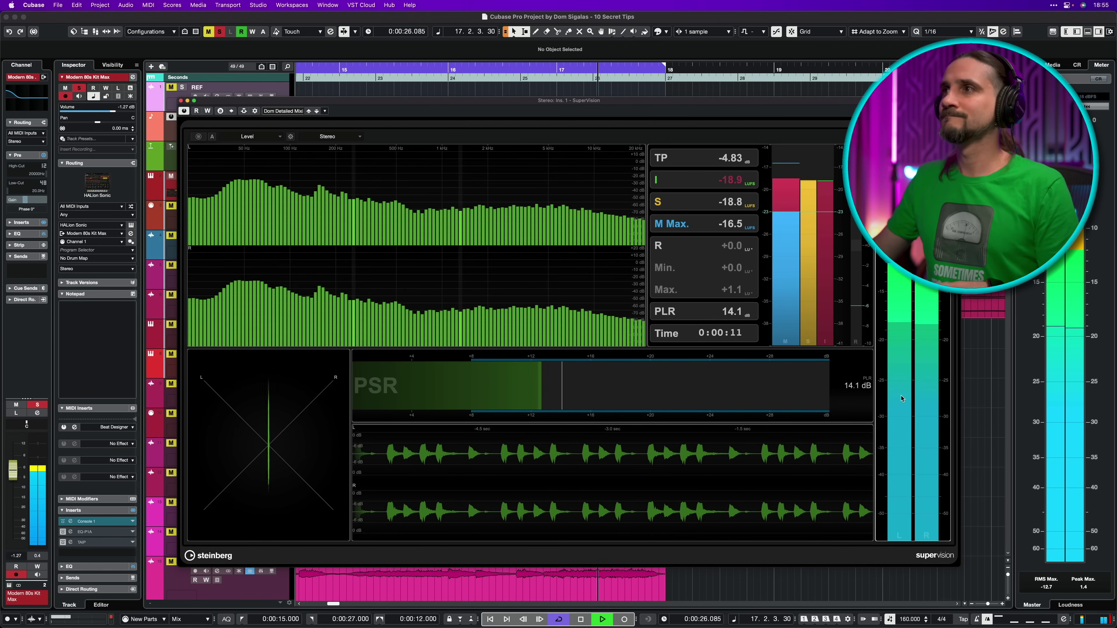
Enlarge and restore SuperVision's Level and Phasescope modules in turn while the project plays.
{"action": "double_click", "coordinate": [901, 397]}
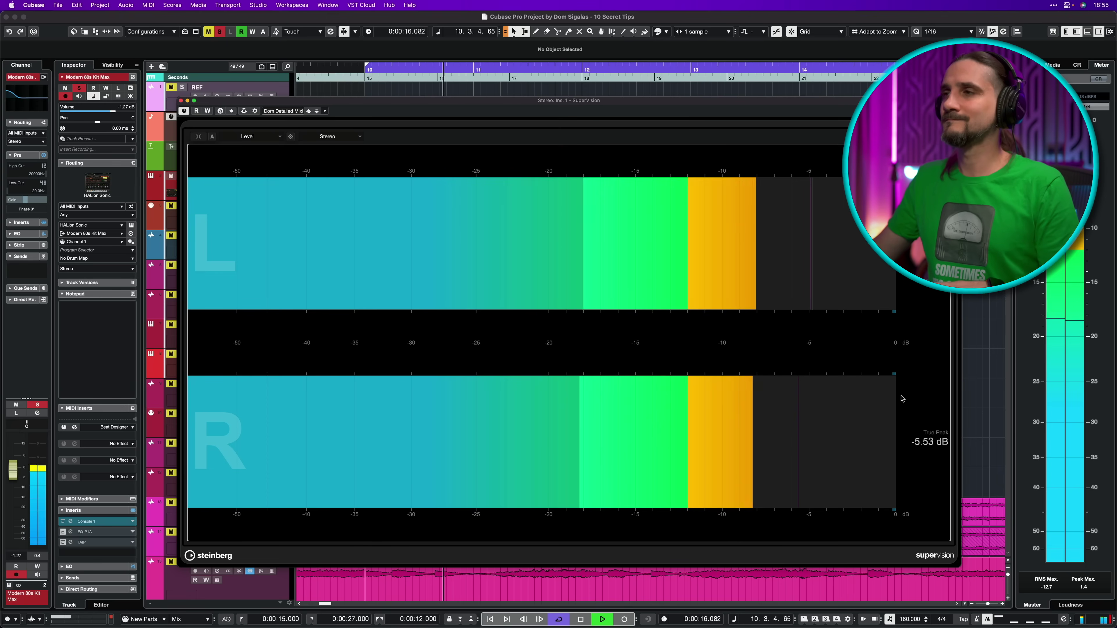
{"action": "double_click", "coordinate": [902, 398]}
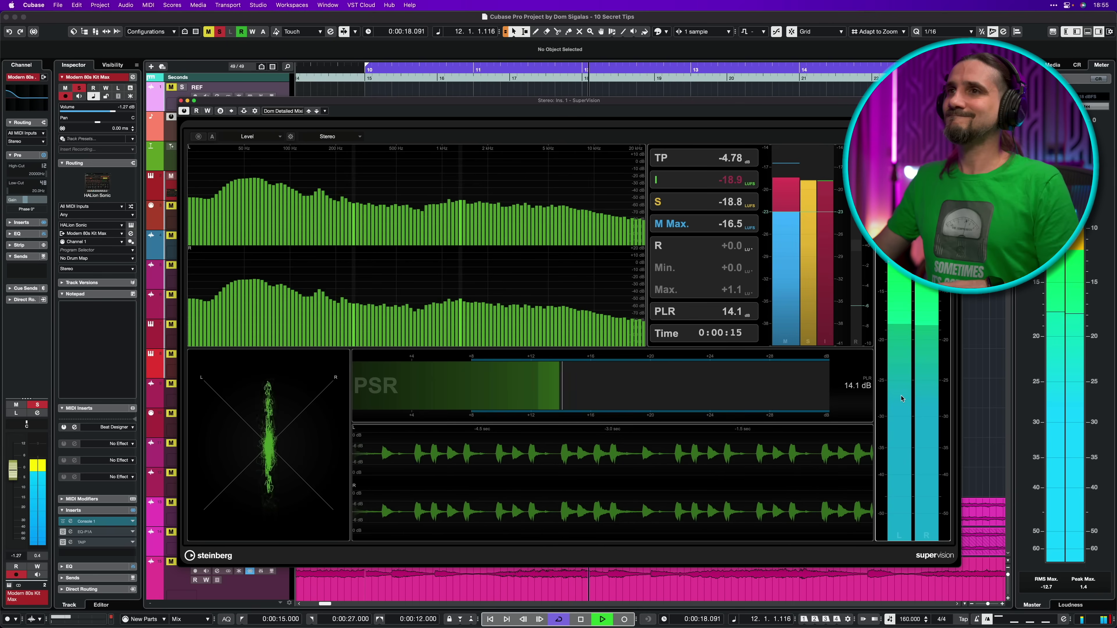
{"action": "double_click", "coordinate": [225, 435]}
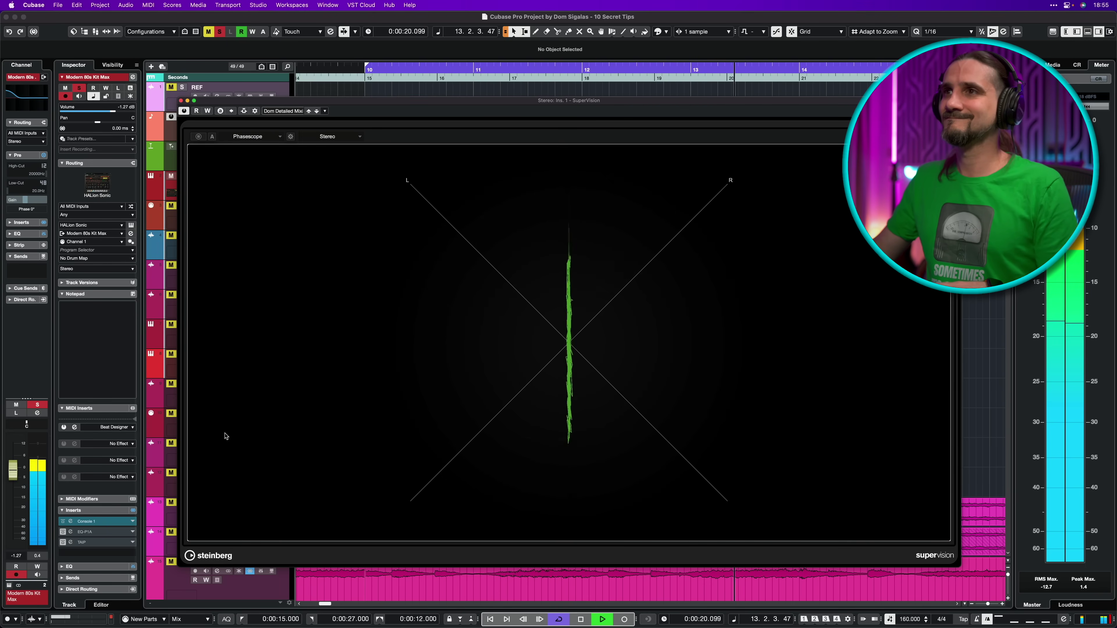
{"action": "double_click", "coordinate": [225, 435]}
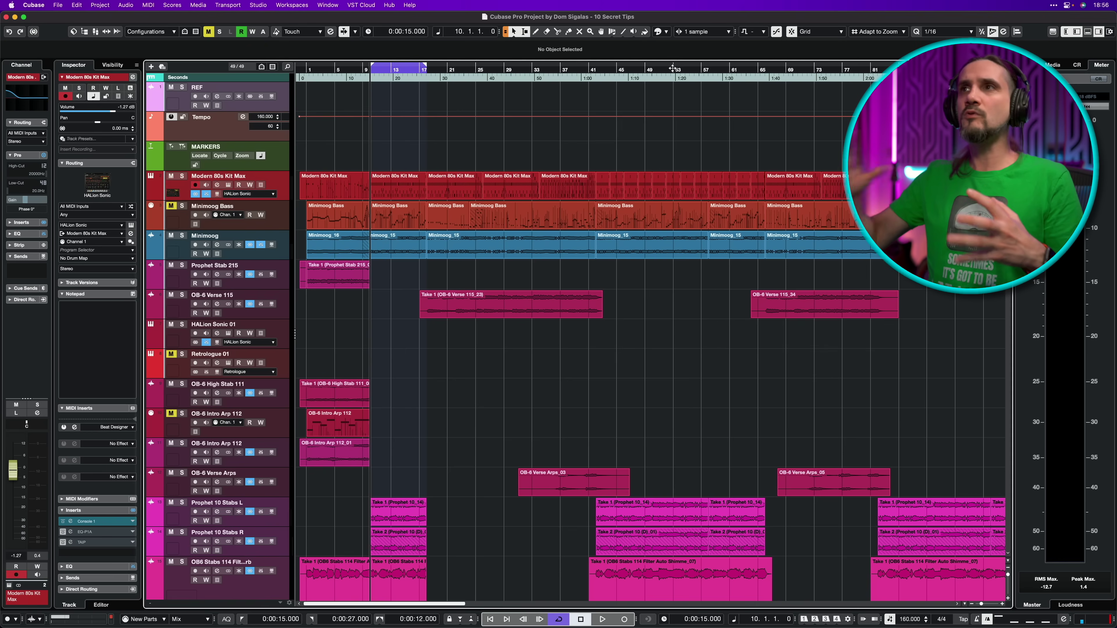
Move the project cursor to about bar 46 and exchange the primary and secondary time formats.
{"action": "left_click", "coordinate": [752, 68]}
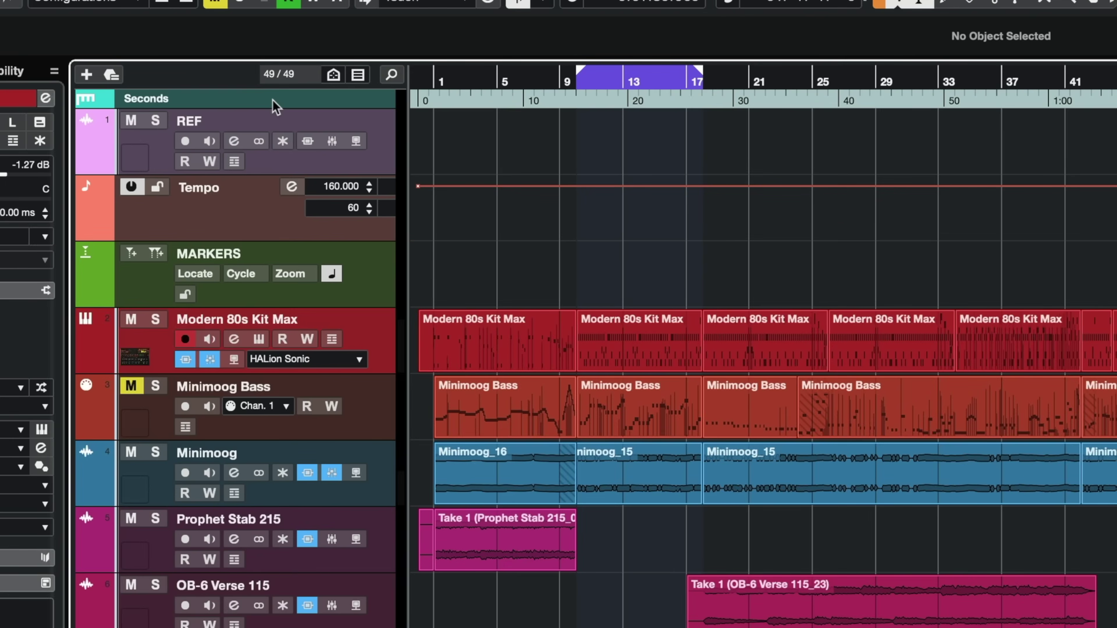
{"action": "left_click", "coordinate": [273, 106]}
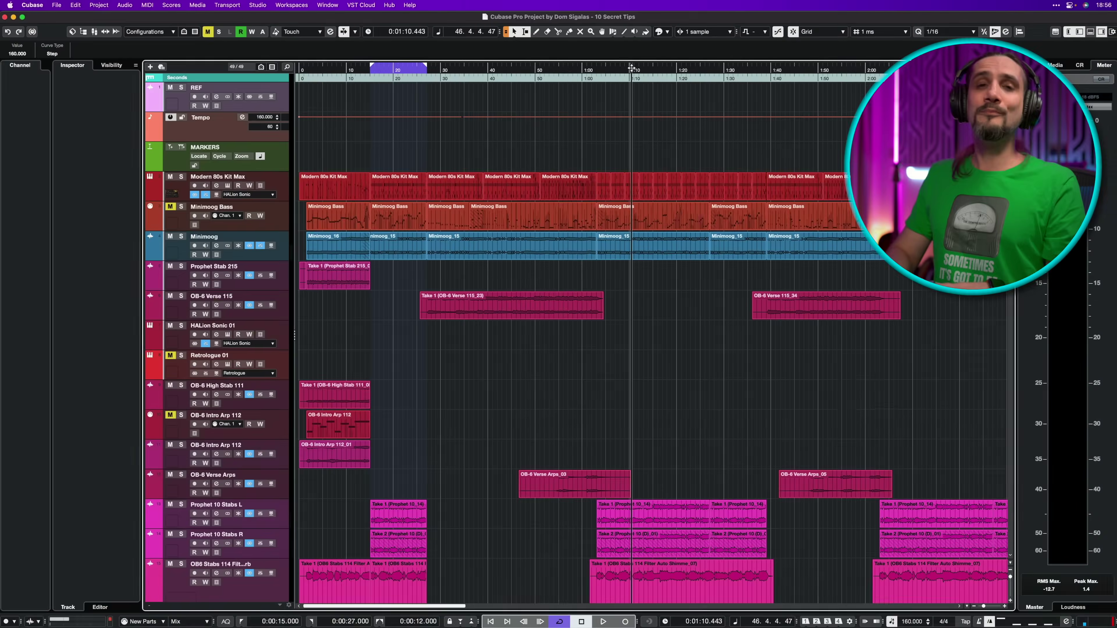
{"action": "key", "text": "period"}
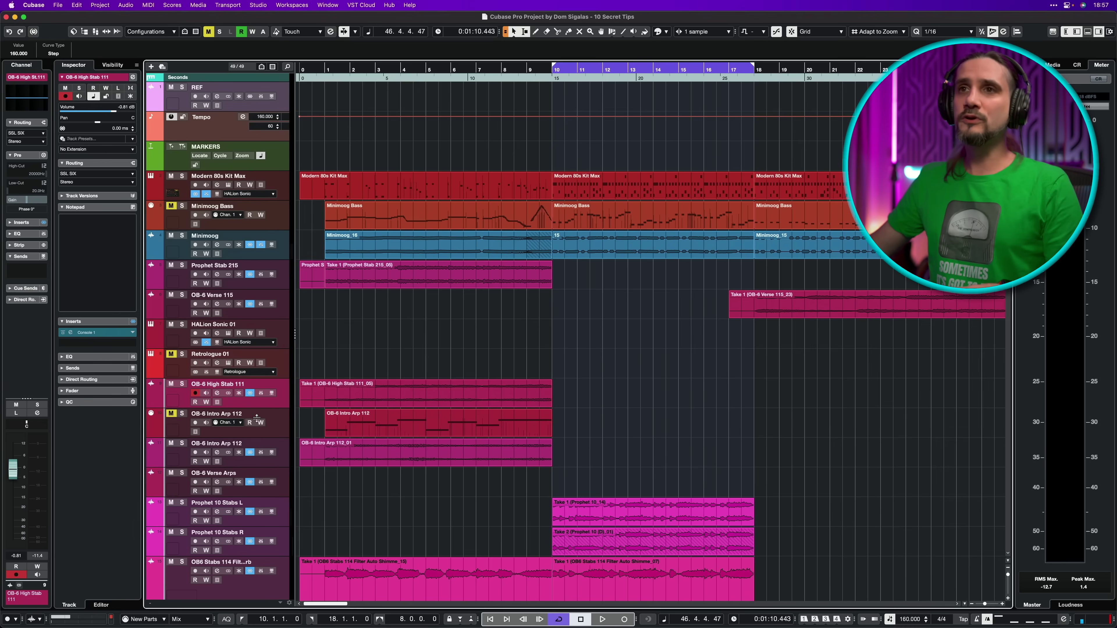
Make the OB-6 High Stab 111 track taller, and review the track controls settings for Instrument, Sampler, MIDI and Group/FX/VCA tracks.
{"action": "left_click_drag", "start_coordinate": [256, 417], "coordinate": [256, 436]}
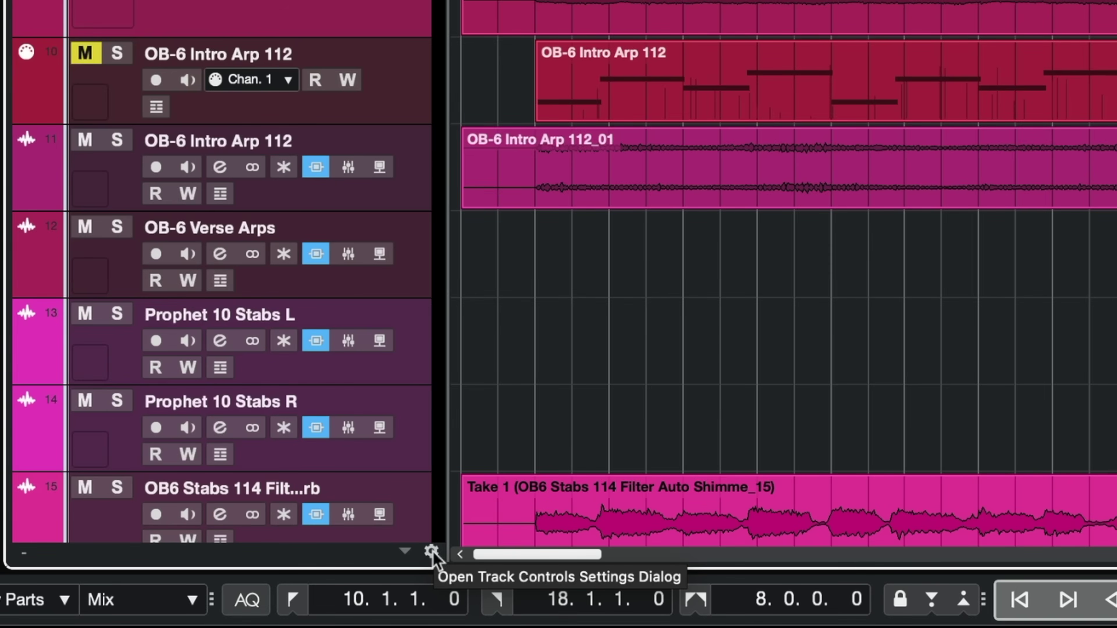
{"action": "left_click", "coordinate": [431, 551]}
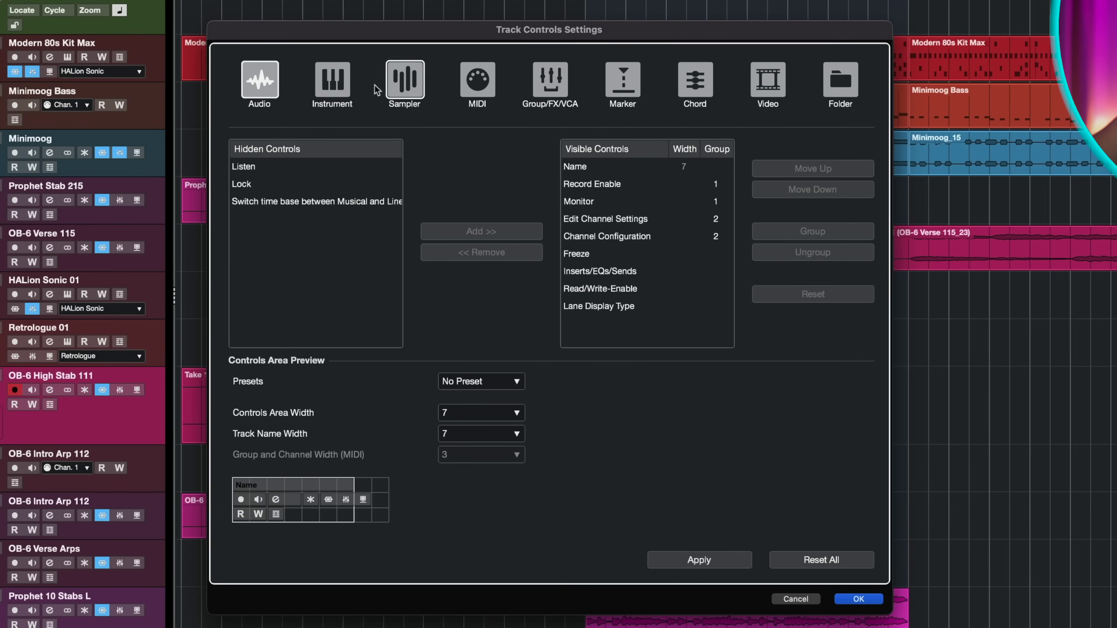
{"action": "left_click", "coordinate": [328, 81]}
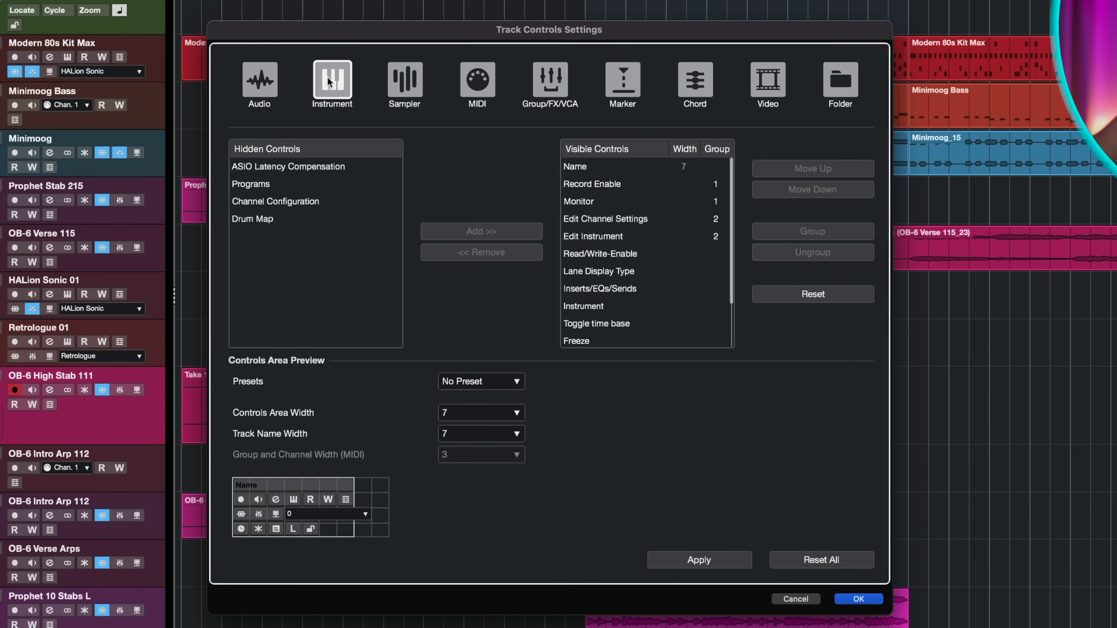
{"action": "left_click", "coordinate": [404, 79]}
{"action": "left_click", "coordinate": [477, 79]}
{"action": "left_click", "coordinate": [550, 79]}
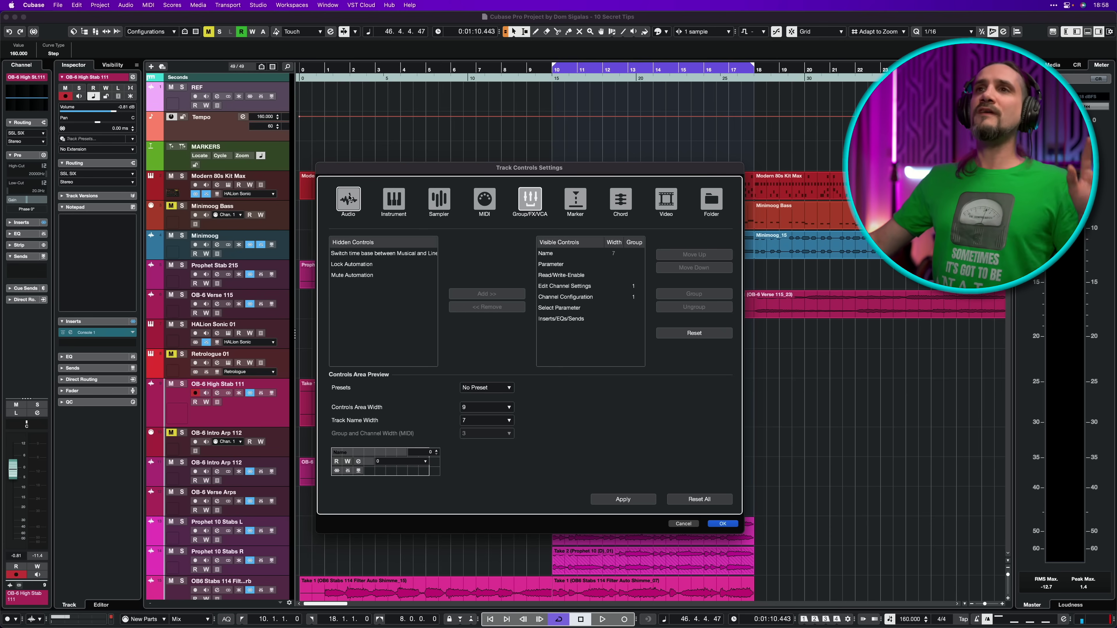
Add the Listen control to the audio tracks' visible controls, place it directly after Name, and apply the change.
{"action": "left_click", "coordinate": [349, 199]}
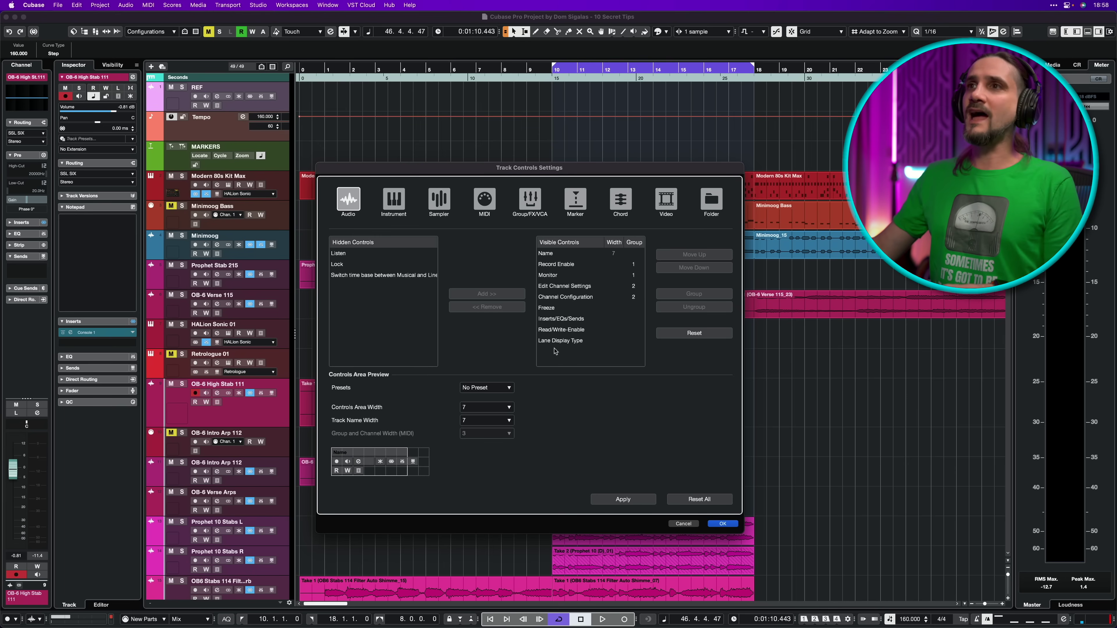
{"action": "left_click", "coordinate": [553, 308]}
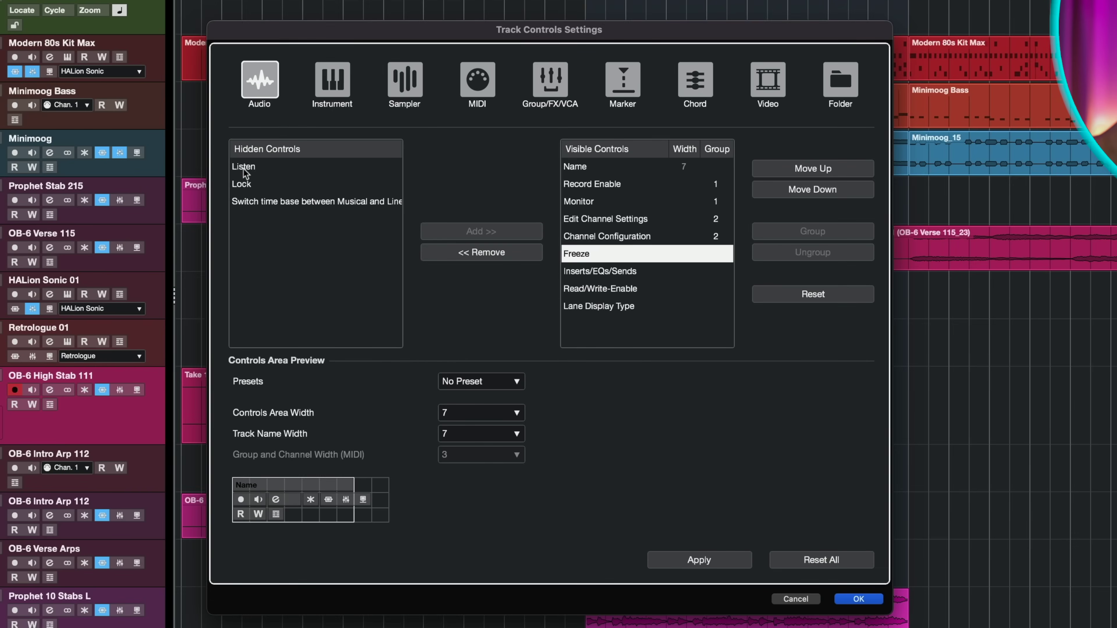
{"action": "left_click", "coordinate": [244, 167]}
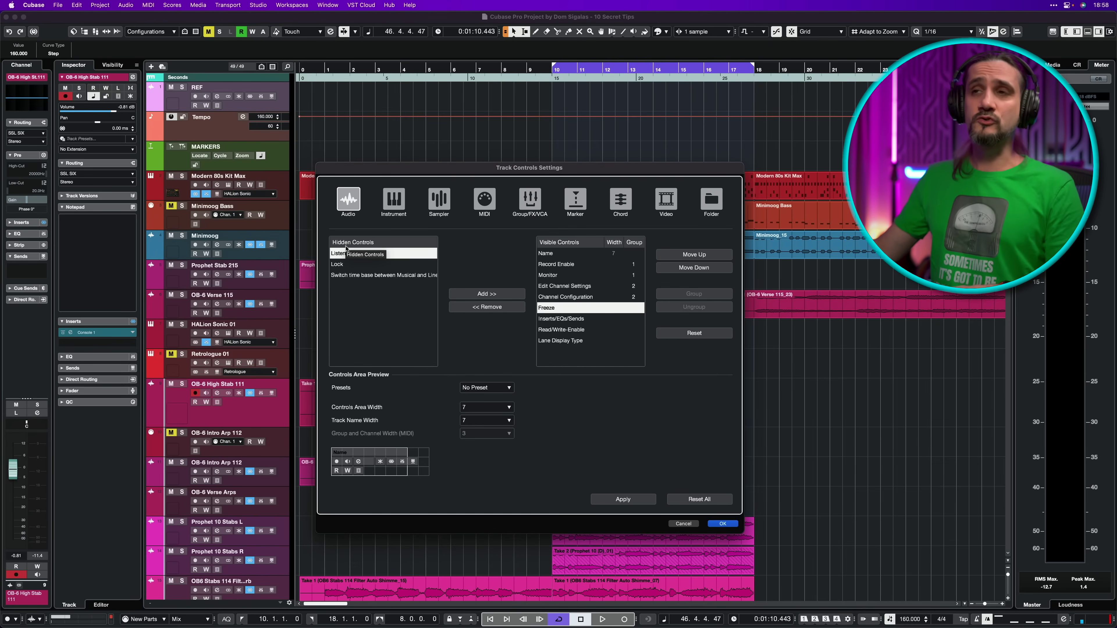
{"action": "left_click", "coordinate": [486, 294]}
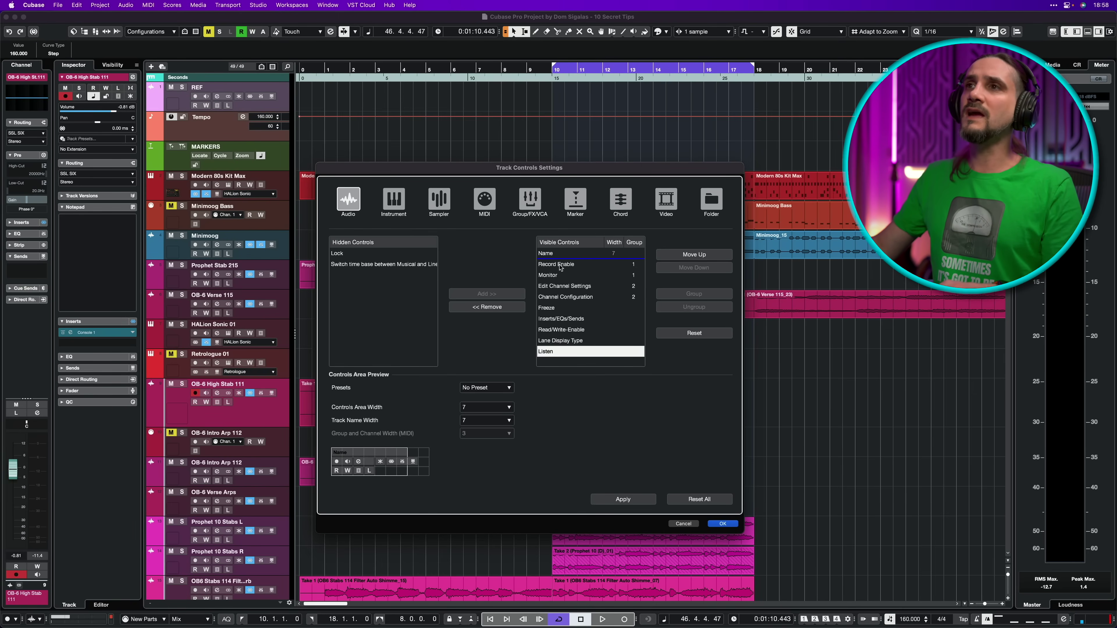
{"action": "left_click_drag", "start_coordinate": [560, 267], "coordinate": [560, 267]}
{"action": "left_click", "coordinate": [628, 498]}
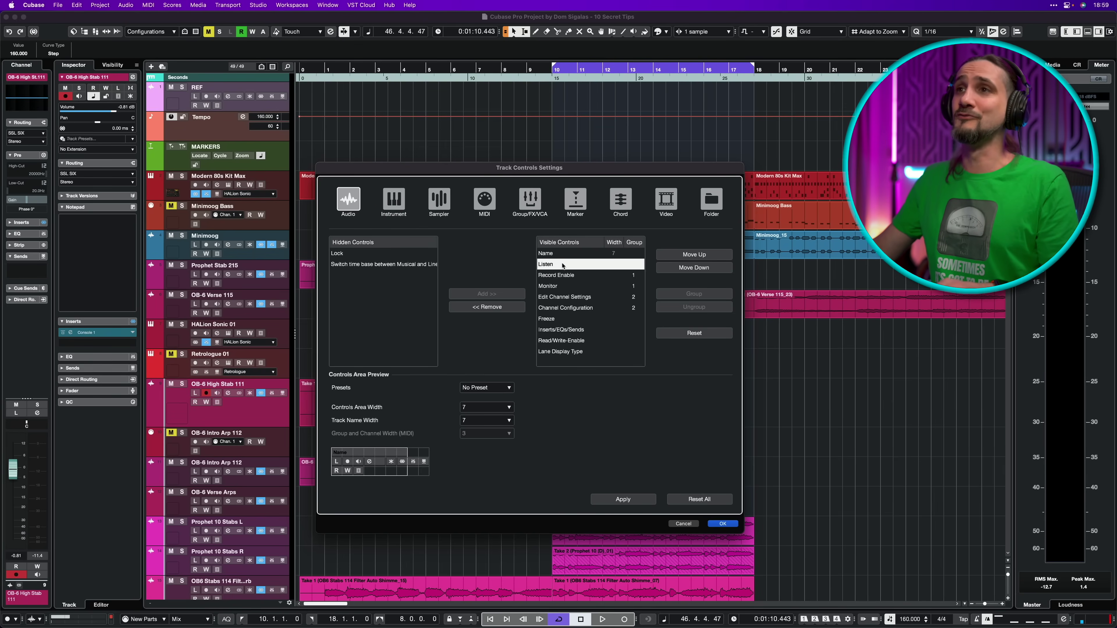
Remove Listen from the audio tracks' visible controls, move Freeze up two places above Edit Channel Settings, and apply the change.
{"action": "double_click", "coordinate": [562, 264]}
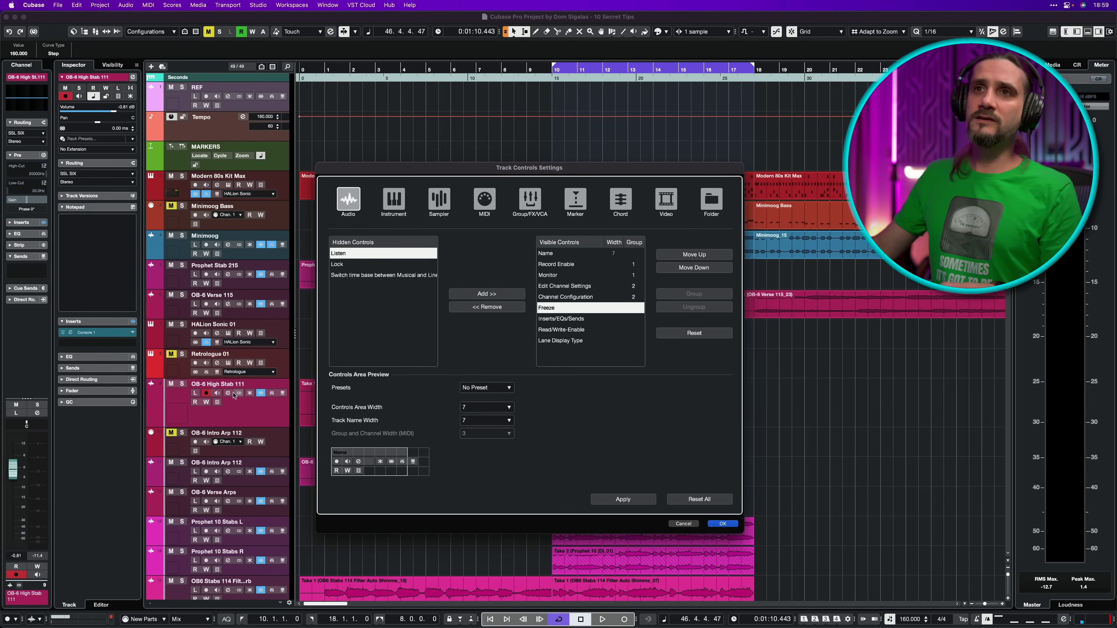
{"action": "left_click", "coordinate": [689, 256]}
{"action": "left_click", "coordinate": [689, 255]}
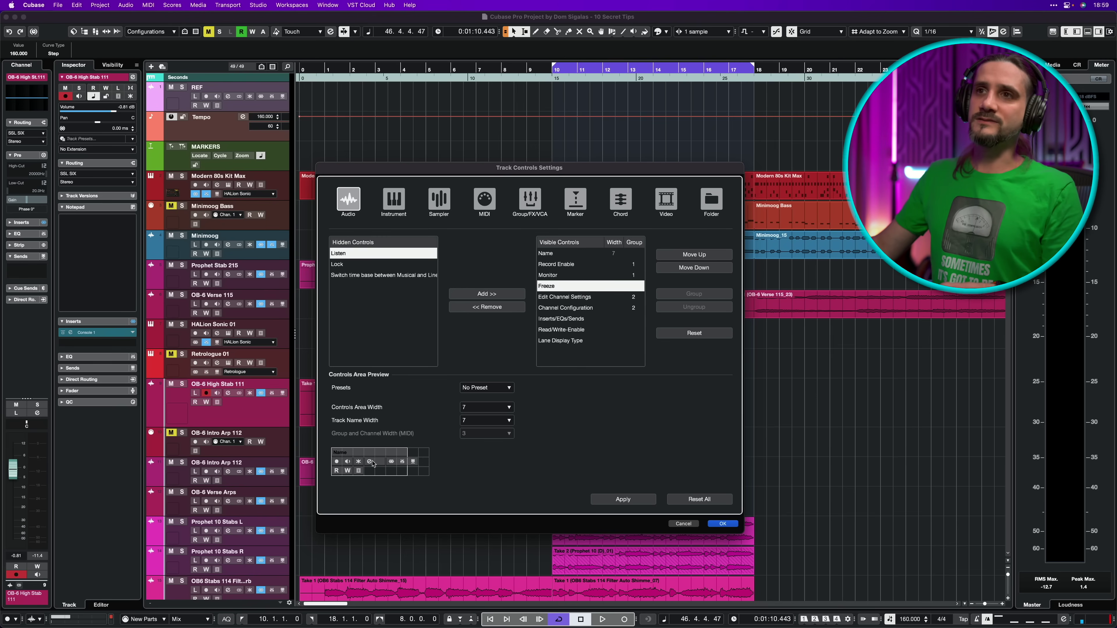
{"action": "left_click", "coordinate": [610, 501]}
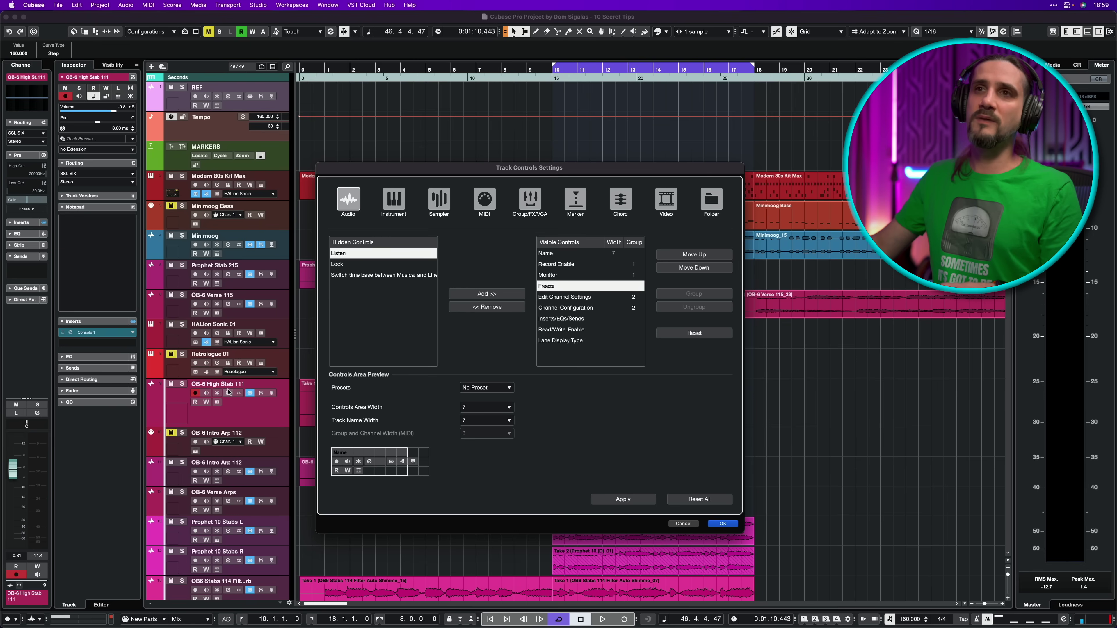
{"action": "left_click", "coordinate": [439, 199]}
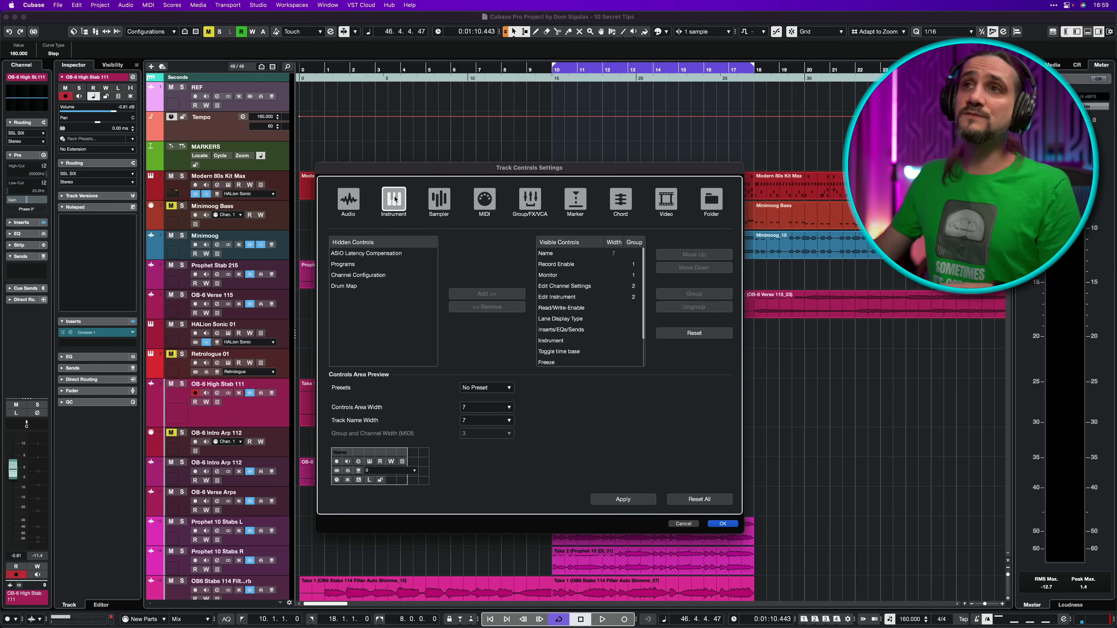
{"action": "left_click", "coordinate": [439, 199]}
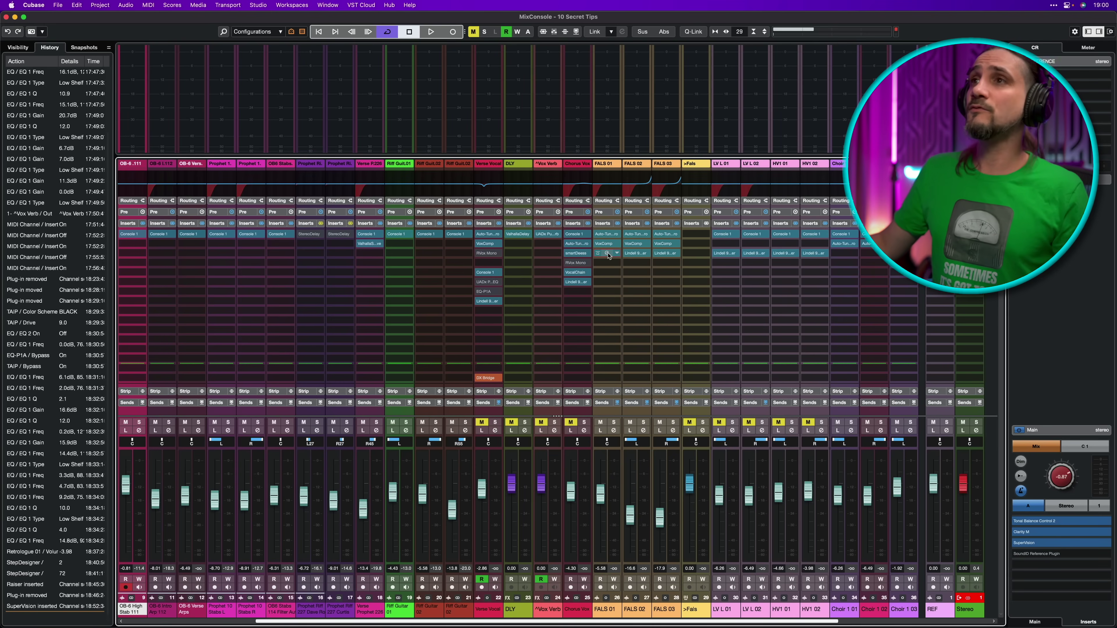
Open the Lindell 902 De-esser in the third insert of FALS 01 and copy its setting.
{"action": "left_click", "coordinate": [608, 254]}
{"action": "left_click_drag", "start_coordinate": [531, 200], "coordinate": [363, 174]}
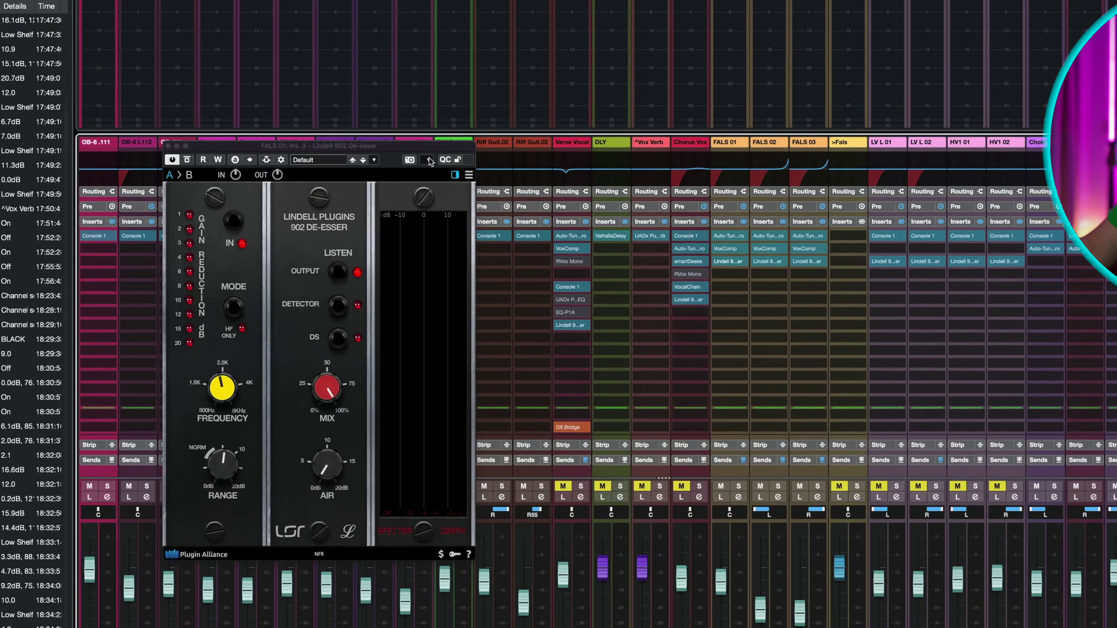
{"action": "left_click", "coordinate": [379, 177]}
{"action": "left_click", "coordinate": [553, 117]}
{"action": "left_click", "coordinate": [553, 117]}
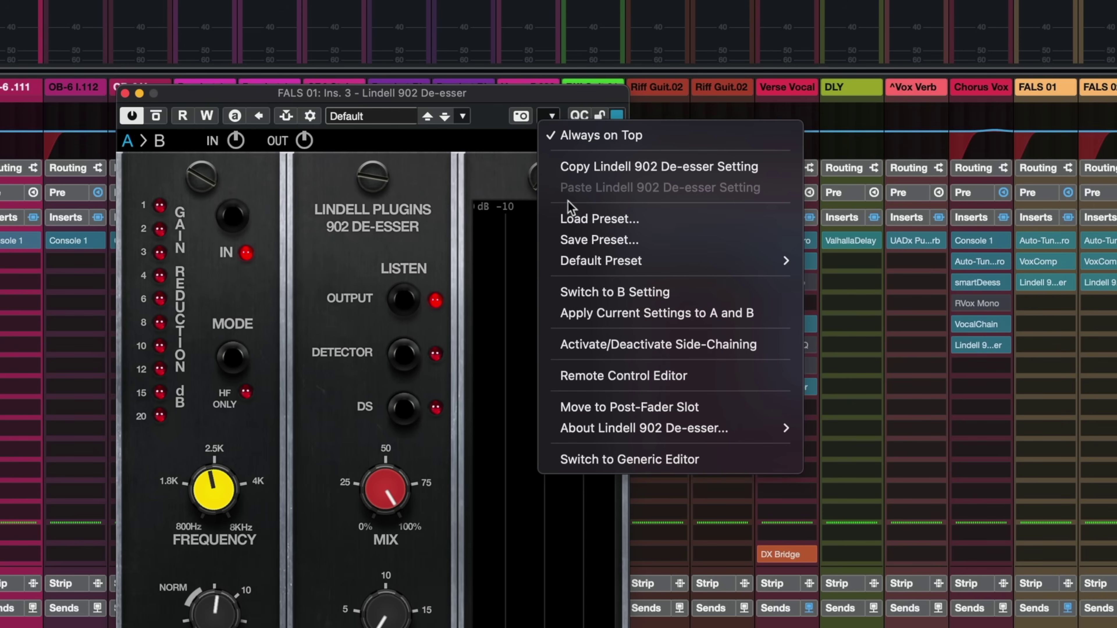
{"action": "left_click", "coordinate": [574, 166]}
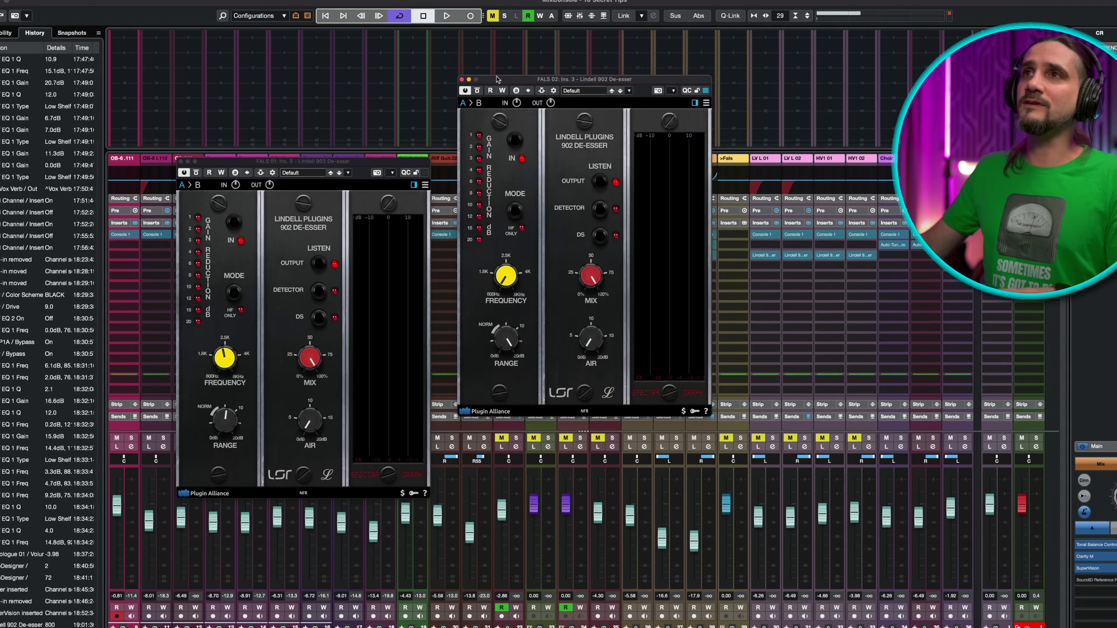
Paste the copied setting into the Lindell 902 De-esser on FALS 02 and close both plug-in windows.
{"action": "left_click_drag", "start_coordinate": [457, 153], "coordinate": [475, 169]}
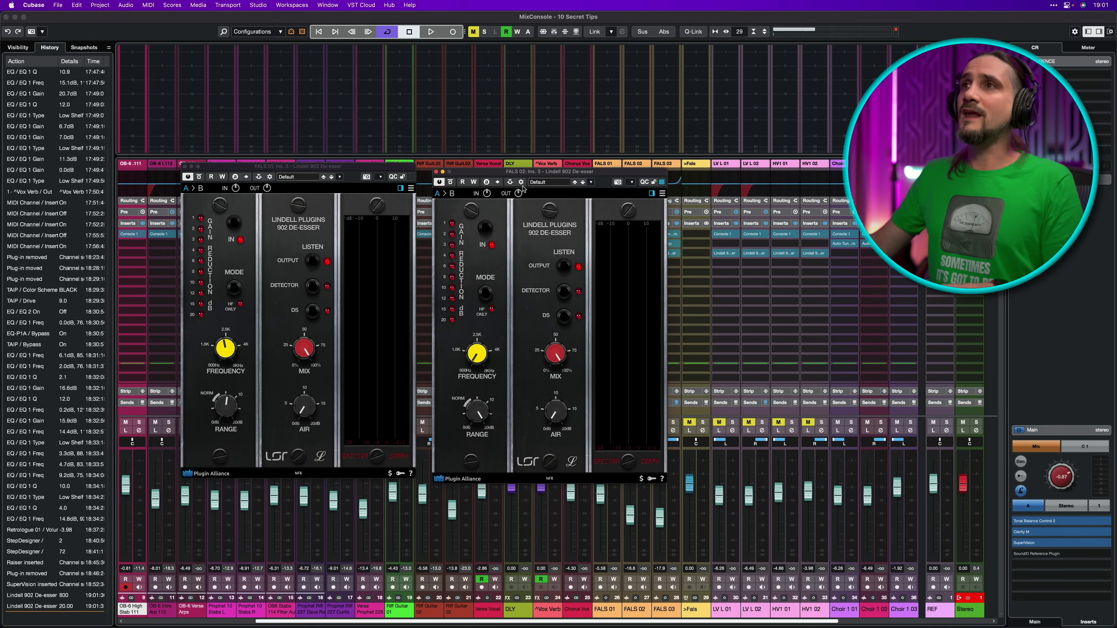
{"action": "left_click", "coordinate": [630, 182]}
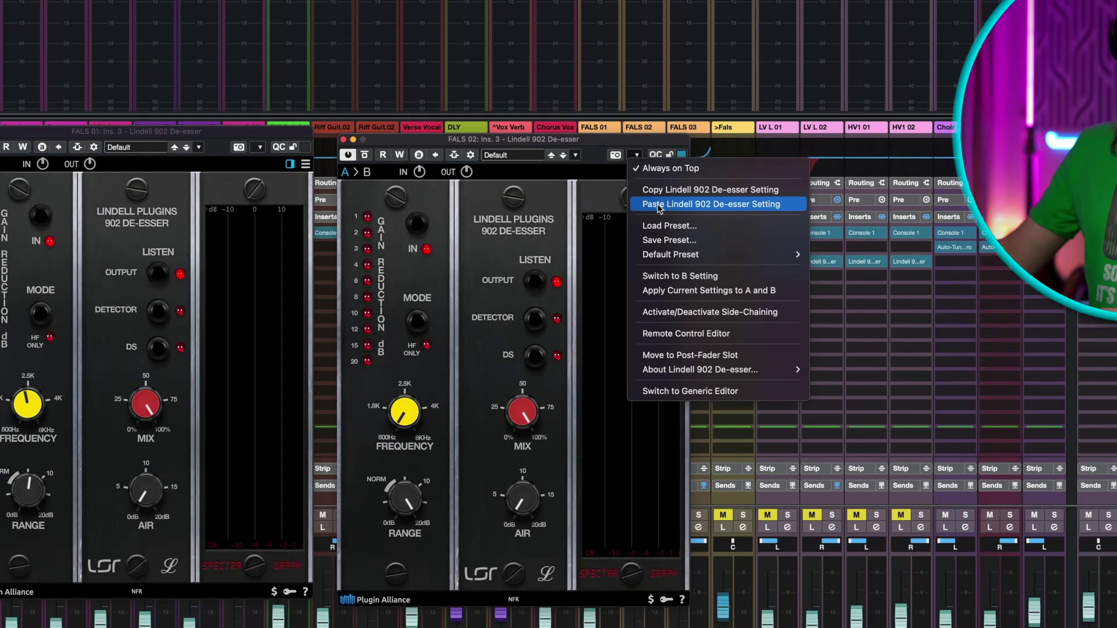
{"action": "left_click", "coordinate": [676, 194]}
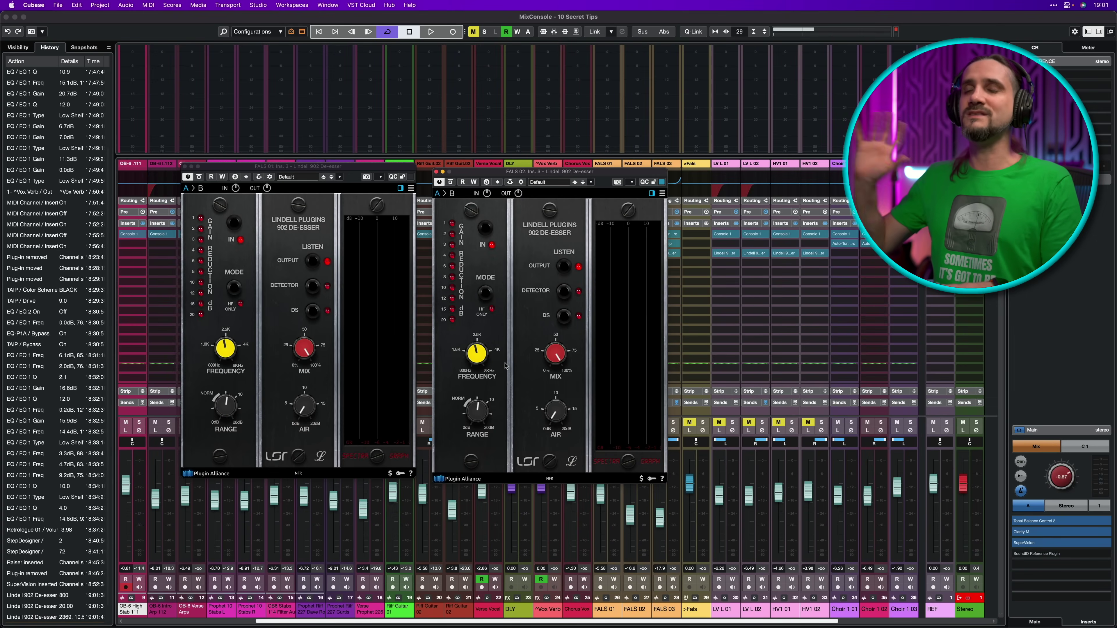
{"action": "left_click", "coordinate": [435, 171]}
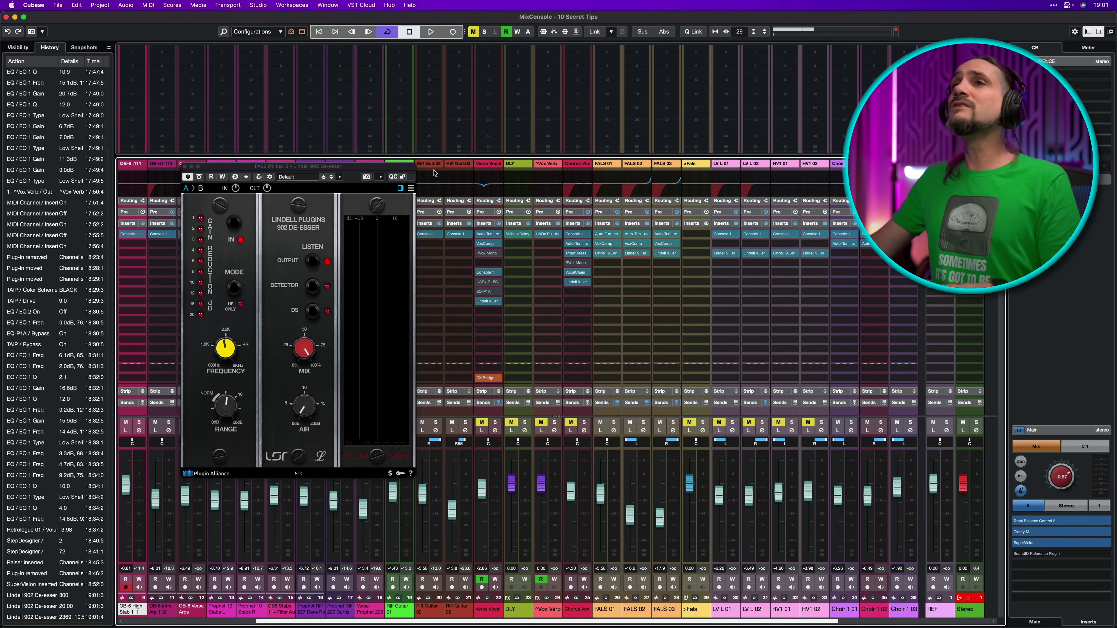
{"action": "left_click", "coordinate": [185, 167]}
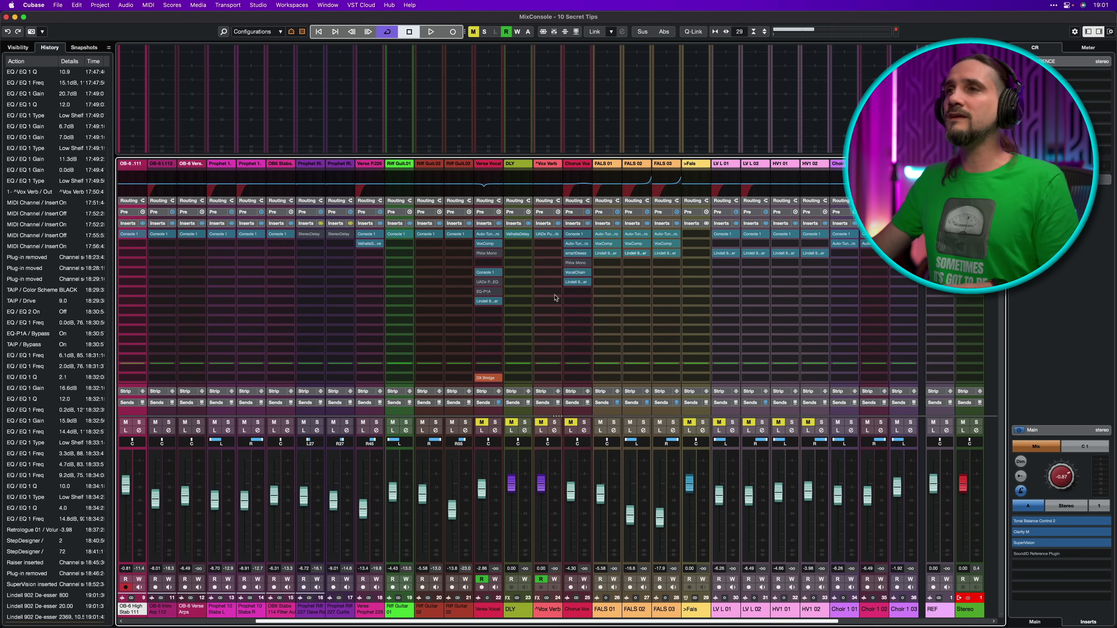
Show the copy and paste options for the Lindell 902 De-esser insert on FALS 01 directly in the mixer.
{"action": "right_click", "coordinate": [607, 255]}
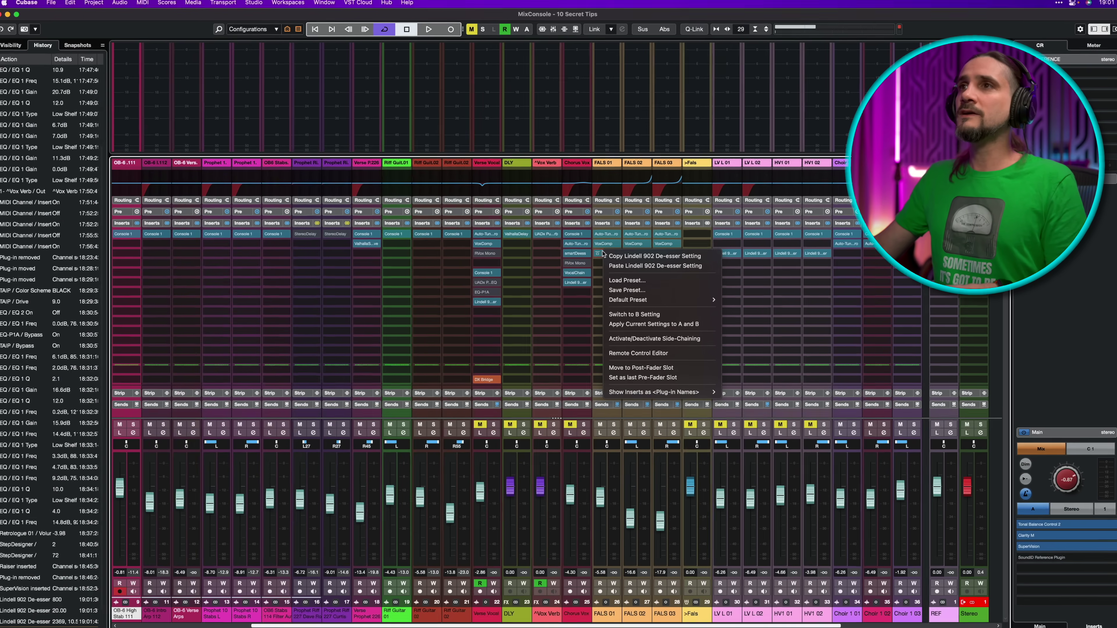